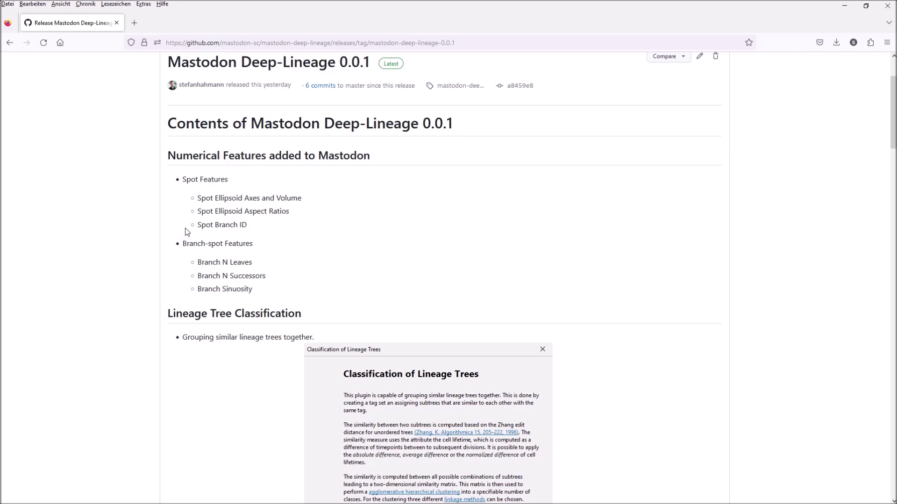
- Review the Mastodon Deep-Lineage 0.0.1 release notes on lineage tree classification and the label image exporter
{"action": "scroll", "coordinate": [187, 232], "scroll_direction": "down", "scroll_amount": 5}
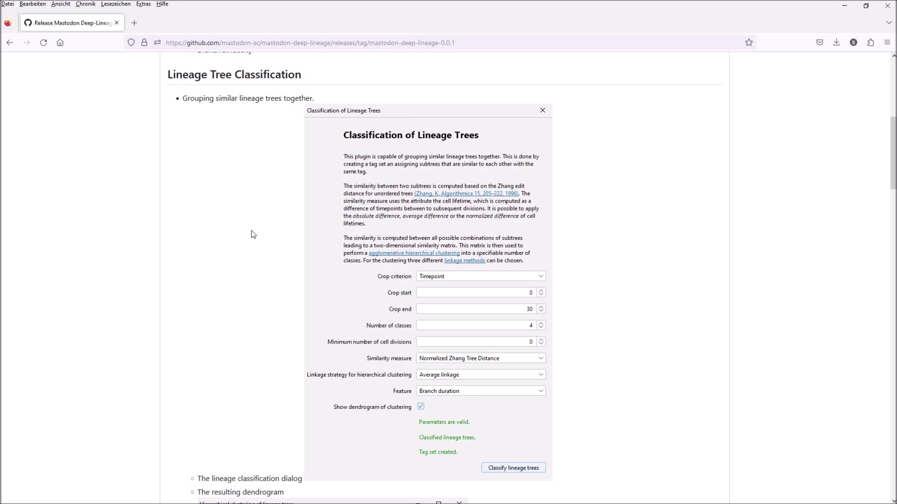
{"action": "scroll", "coordinate": [252, 235], "scroll_direction": "down", "scroll_amount": 15}
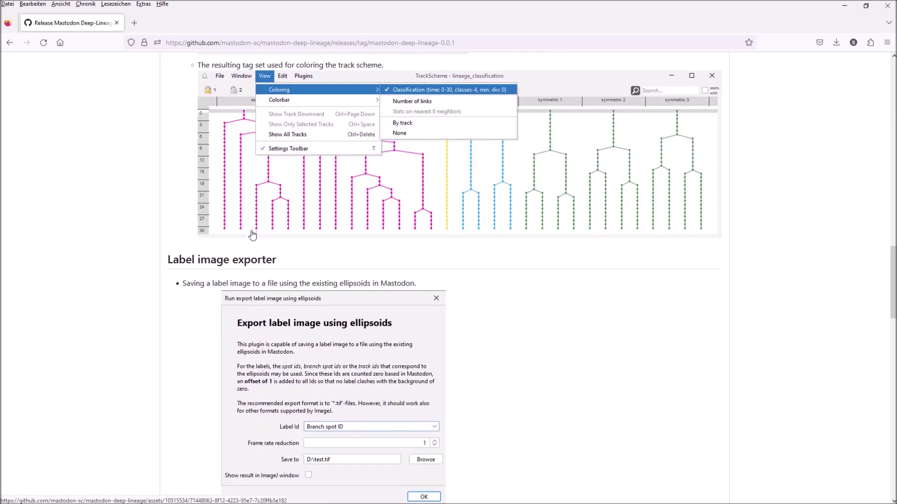
{"action": "scroll", "coordinate": [252, 235], "scroll_direction": "down", "scroll_amount": 2}
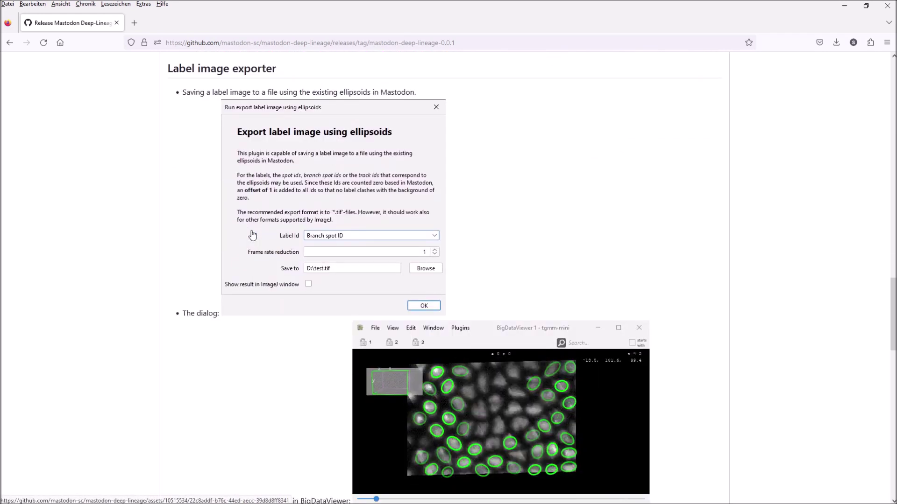
{"action": "scroll", "coordinate": [252, 234], "scroll_direction": "up", "scroll_amount": 15}
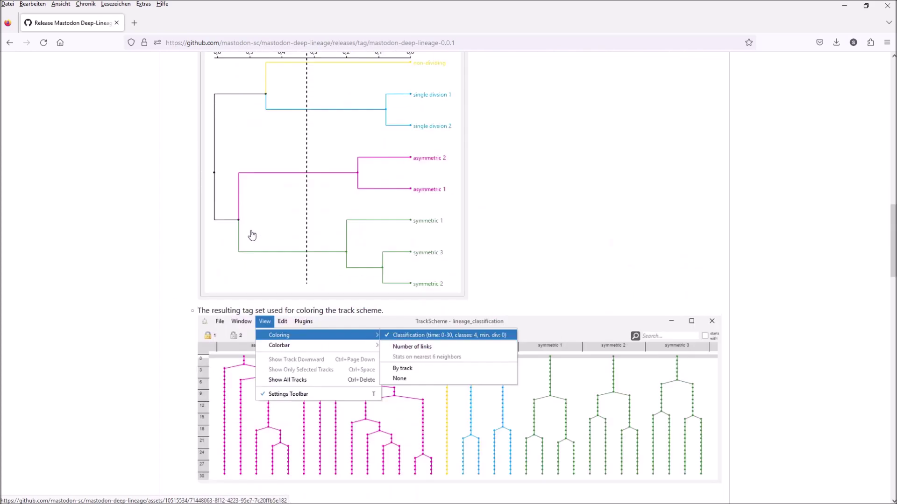
{"action": "scroll", "coordinate": [253, 235], "scroll_direction": "up", "scroll_amount": 4}
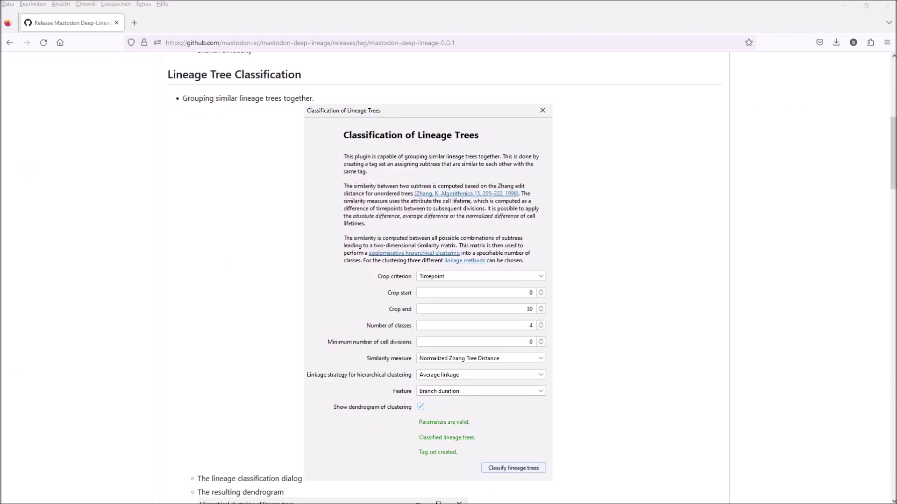
- Switch to ImageJ, launch Mastodon from it, and move the launcher clear of the ImageJ window
{"action": "left_click_drag", "start_coordinate": [277, 53], "coordinate": [171, 417]}
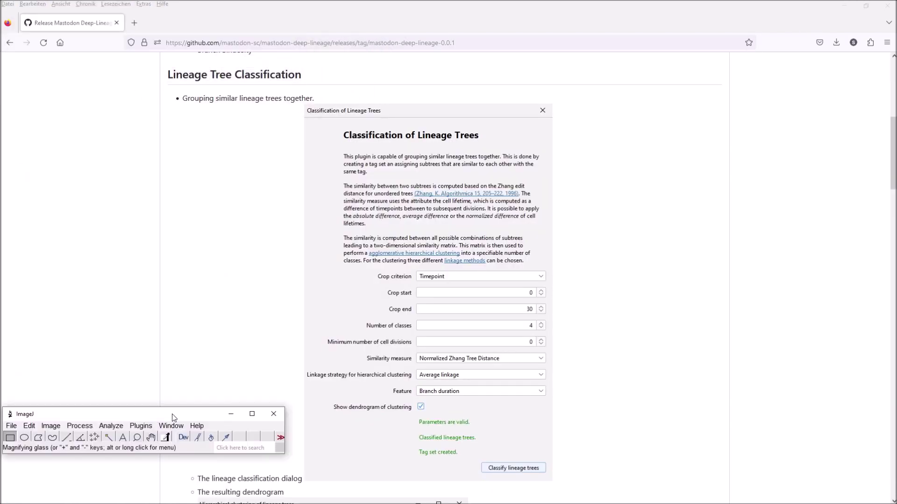
{"action": "left_click", "coordinate": [140, 426]}
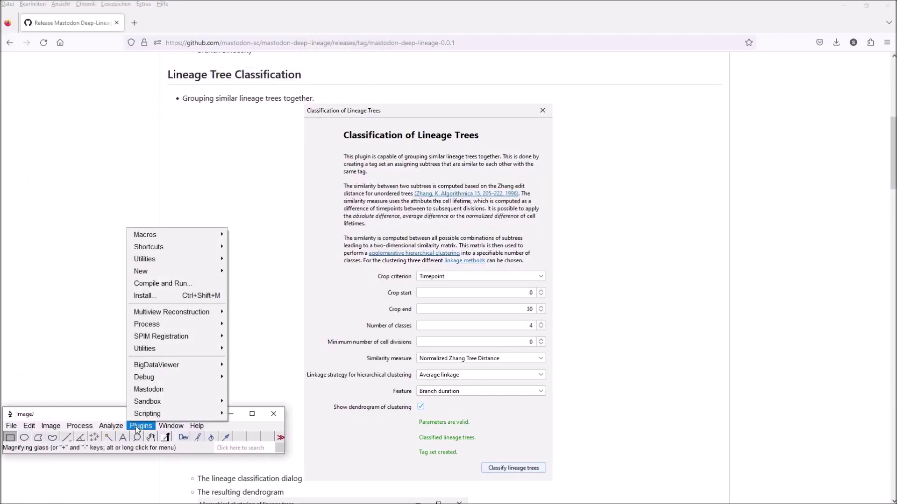
{"action": "left_click", "coordinate": [148, 390]}
{"action": "left_click_drag", "start_coordinate": [247, 119], "coordinate": [185, 68]}
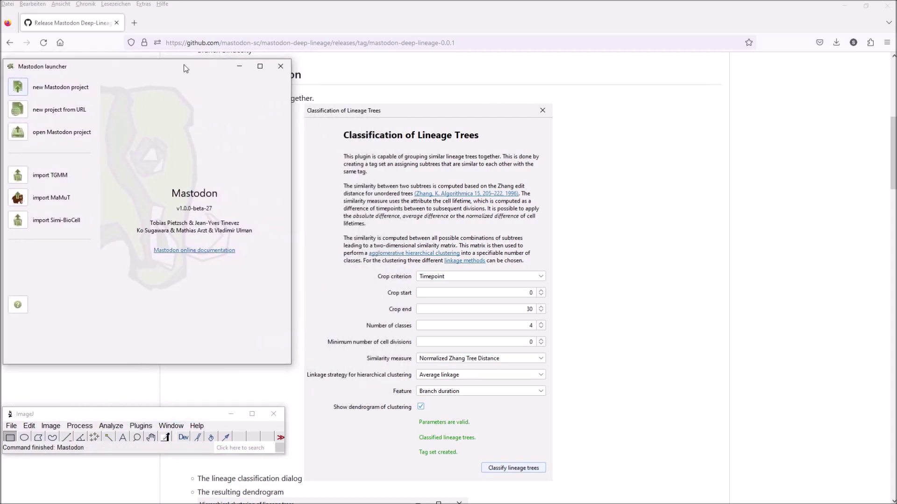
- Open the recent project lineage_classification.mastodon with dummy images
{"action": "left_click", "coordinate": [24, 138]}
{"action": "left_click_drag", "start_coordinate": [163, 119], "coordinate": [118, 101]}
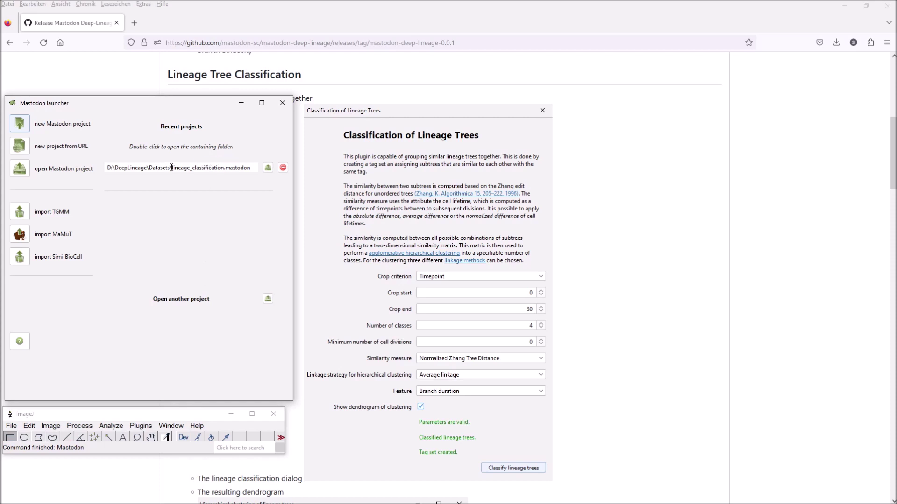
{"action": "left_click", "coordinate": [267, 168]}
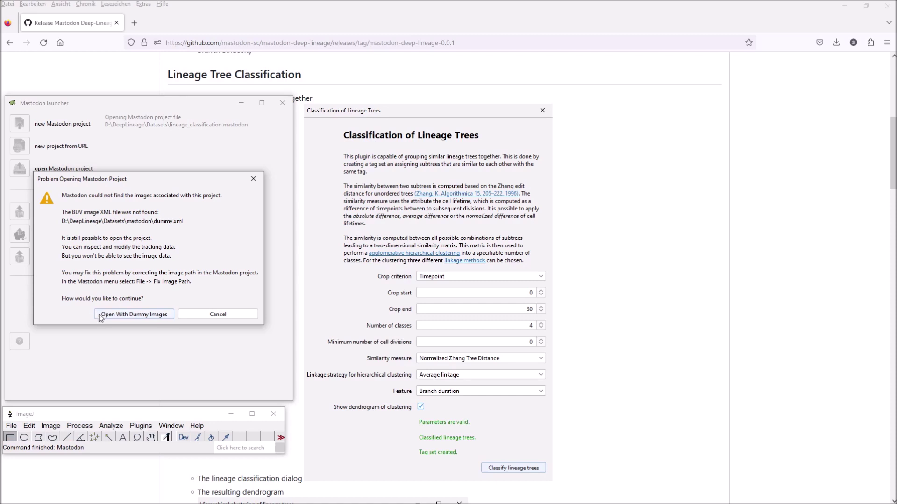
{"action": "left_click", "coordinate": [137, 316]}
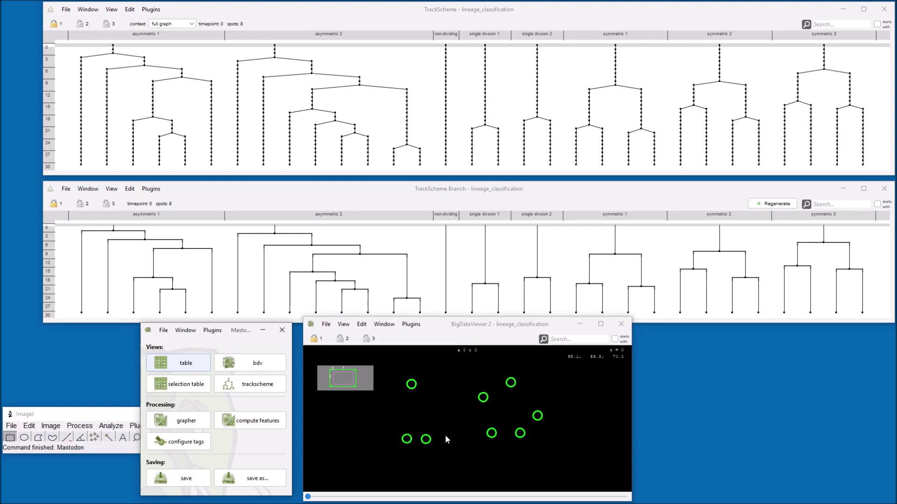
- Examine the linked TrackScheme, TrackScheme Branch and BigDataViewer views by focusing early spots of the asymmetric 1 lineage
{"action": "mouse_move", "coordinate": [310, 498]}
{"action": "left_mouse_down"}
{"action": "mouse_move", "coordinate": [460, 497]}
{"action": "mouse_move", "coordinate": [308, 497]}
{"action": "left_mouse_up"}
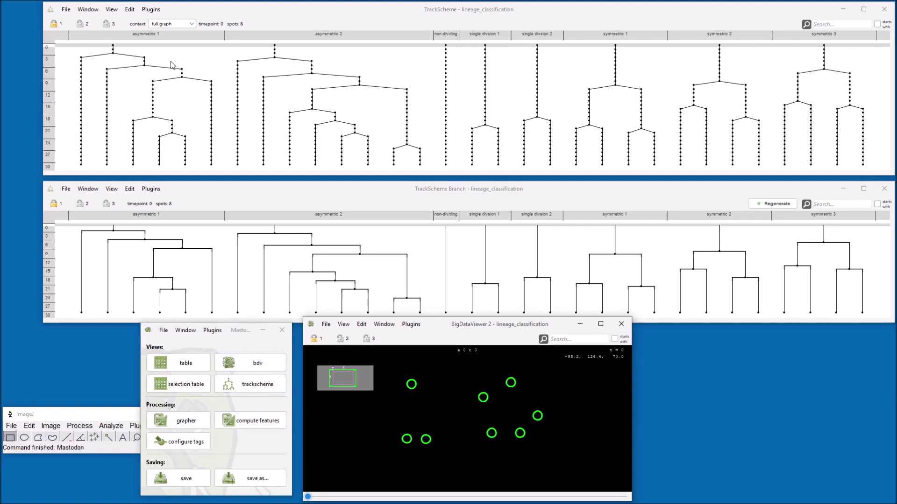
{"action": "left_click", "coordinate": [384, 324]}
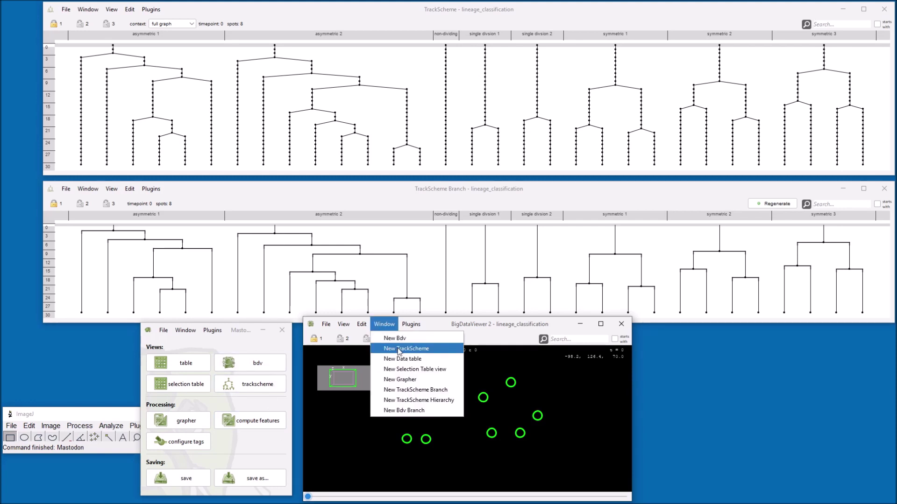
{"action": "left_click", "coordinate": [428, 4]}
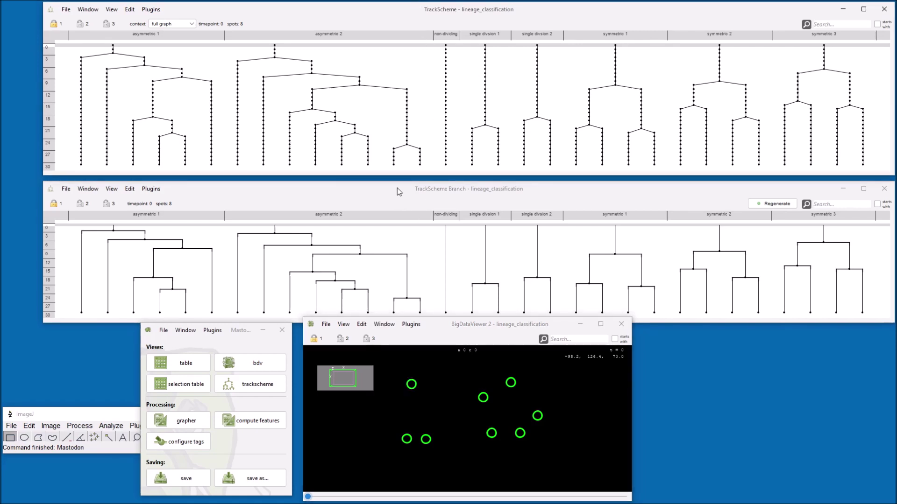
{"action": "left_click", "coordinate": [112, 49]}
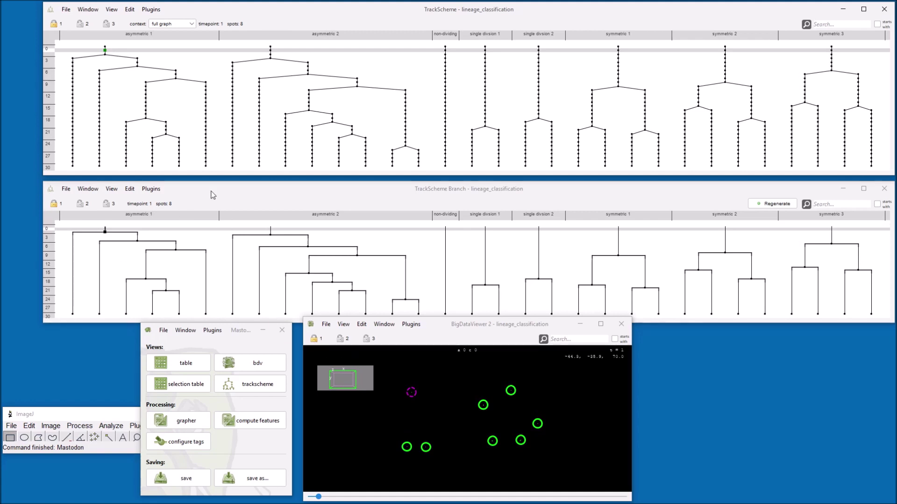
{"action": "left_click", "coordinate": [137, 58]}
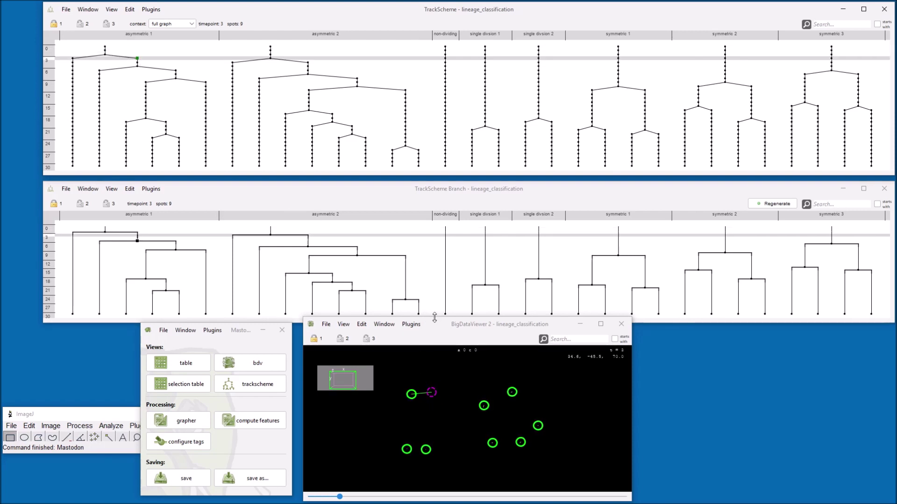
{"action": "left_click", "coordinate": [109, 242]}
- Start Classification of Lineage Trees from the TrackScheme Branch window and move its dialog lower so all its settings show
{"action": "left_click", "coordinate": [323, 188]}
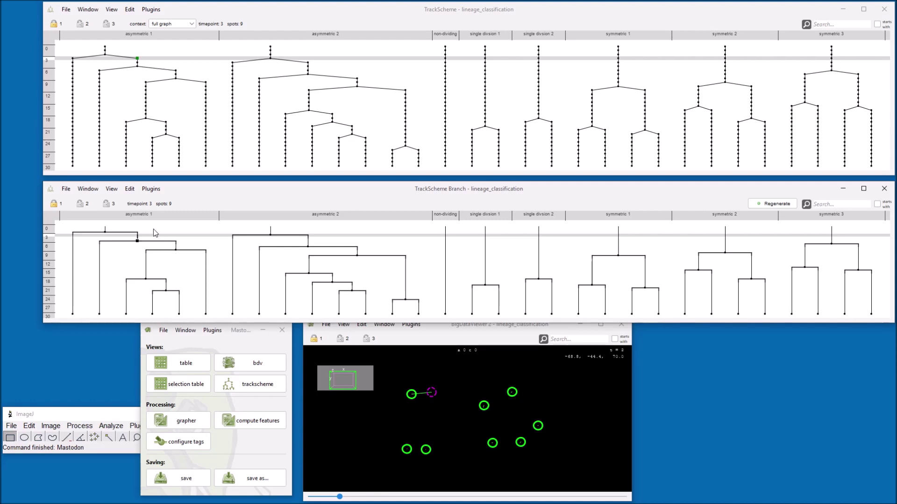
{"action": "left_click", "coordinate": [145, 191]}
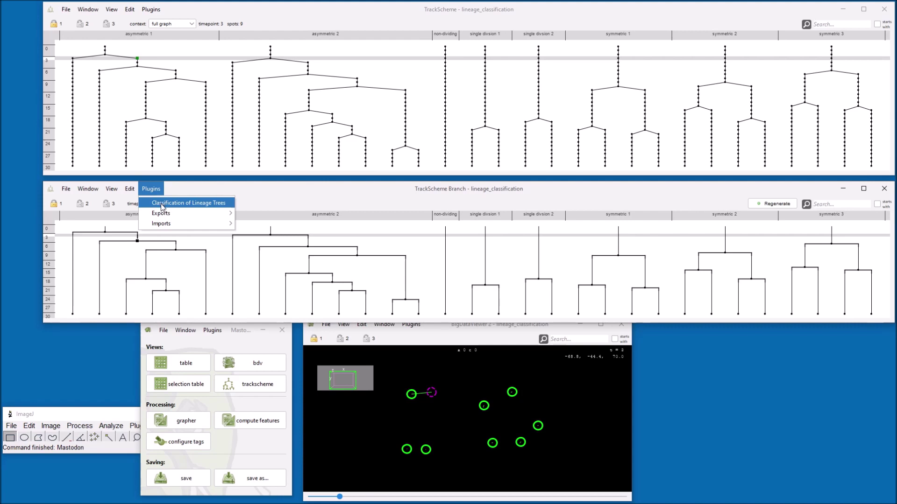
{"action": "left_click", "coordinate": [163, 205]}
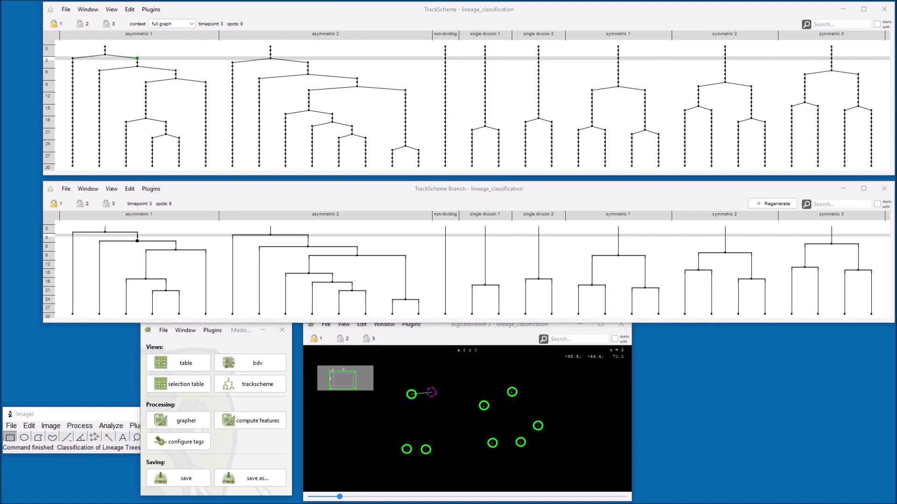
{"action": "left_click_drag", "start_coordinate": [270, 107], "coordinate": [252, 160]}
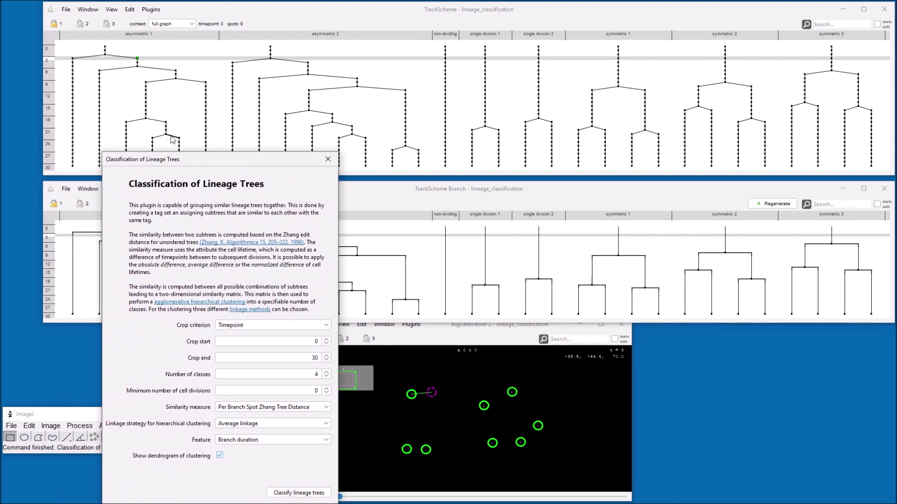
{"action": "left_click", "coordinate": [150, 10]}
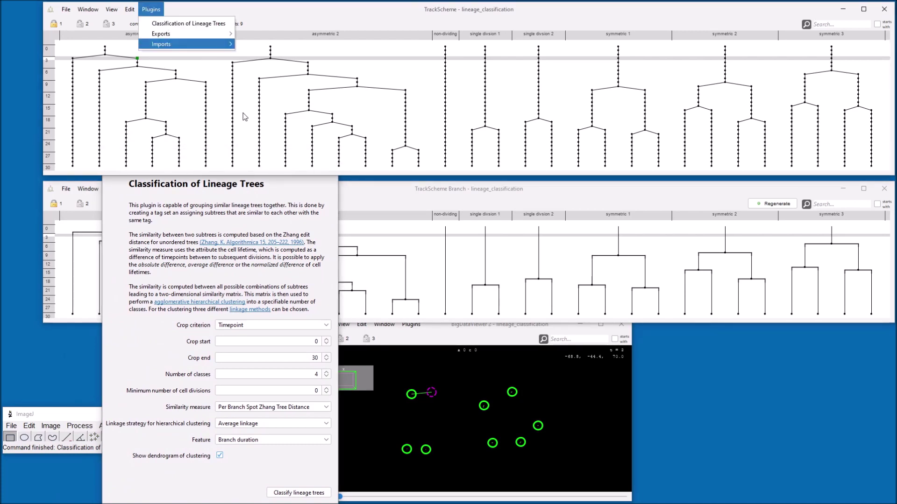
{"action": "left_click", "coordinate": [427, 330]}
{"action": "left_click", "coordinate": [413, 324]}
{"action": "left_click", "coordinate": [415, 338]}
- Move the classification dialog so it uncovers the asymmetric 1 tree in the branch view, keeping the dialog in front
{"action": "left_click_drag", "start_coordinate": [239, 163], "coordinate": [167, 155]}
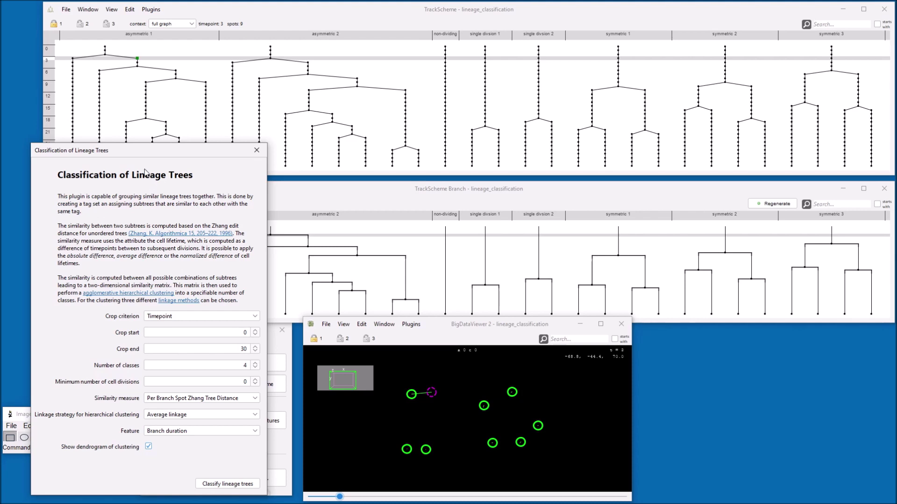
{"action": "left_click_drag", "start_coordinate": [138, 158], "coordinate": [322, 159]}
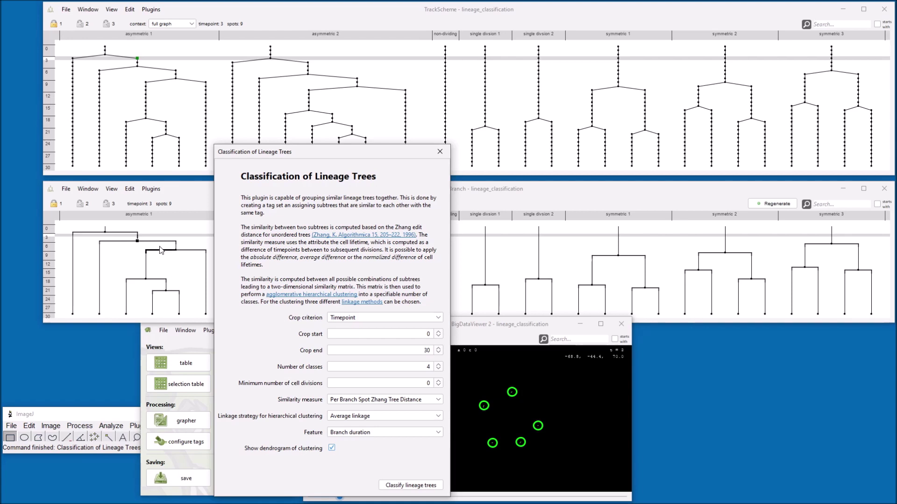
{"action": "left_click", "coordinate": [176, 190]}
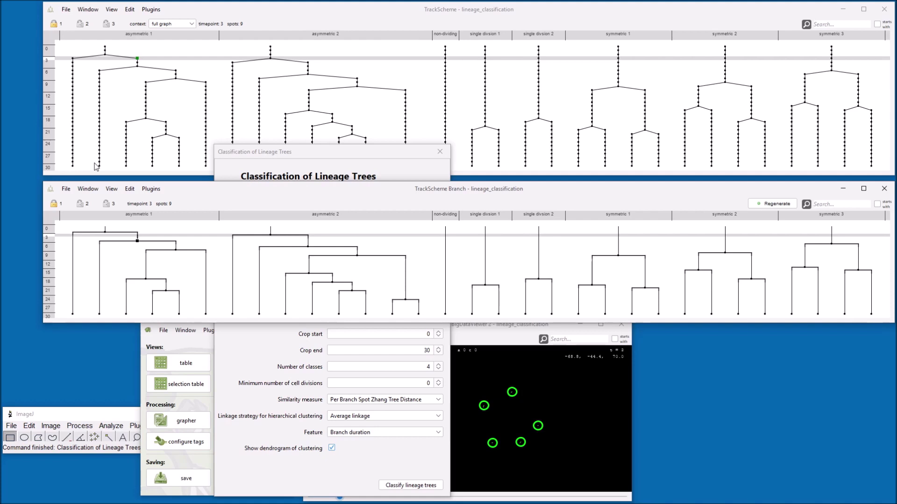
{"action": "left_click", "coordinate": [368, 158]}
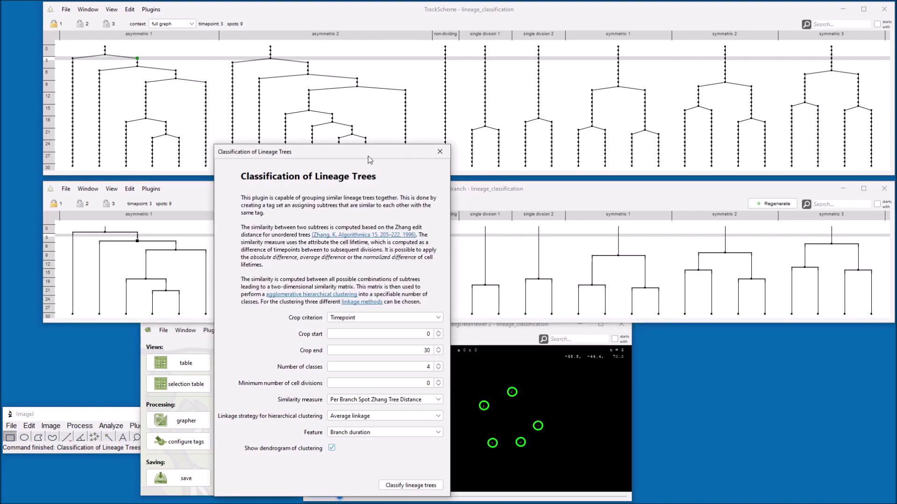
- Change the crop criterion of the lineage tree classification to Number of cells
{"action": "left_click", "coordinate": [353, 319]}
{"action": "left_click", "coordinate": [353, 319]}
{"action": "double_click", "coordinate": [421, 351]}
{"action": "left_click", "coordinate": [340, 319]}
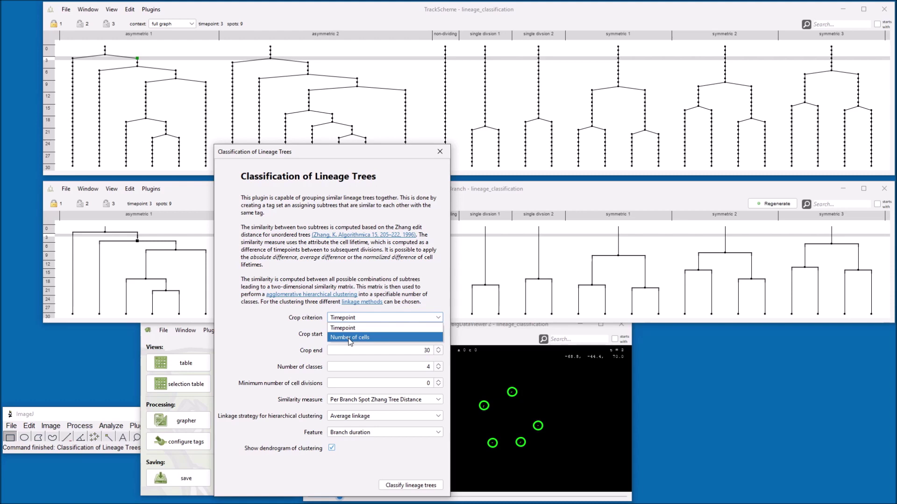
{"action": "left_click", "coordinate": [348, 338]}
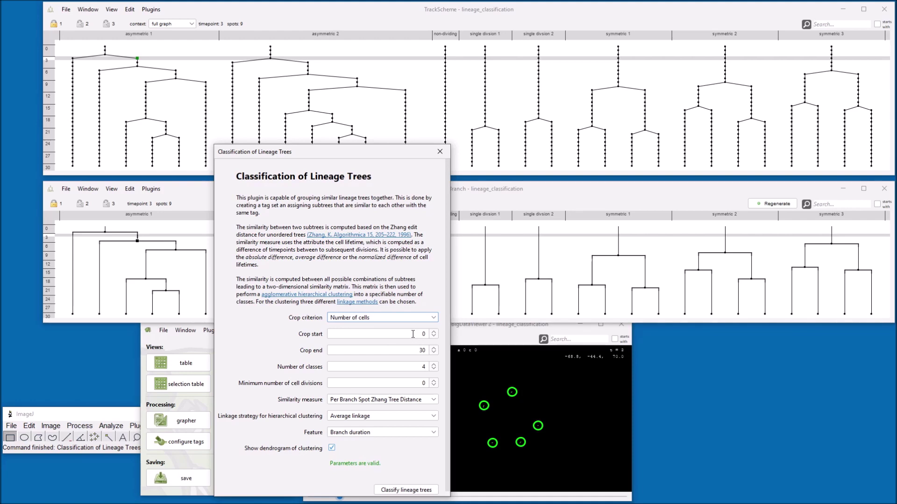
{"action": "double_click", "coordinate": [416, 351]}
- Step through the single division 1 lineage in TrackScheme from timepoint 0 to 29 to examine the spot count per timepoint
{"action": "left_click", "coordinate": [200, 188]}
{"action": "left_click", "coordinate": [117, 123]}
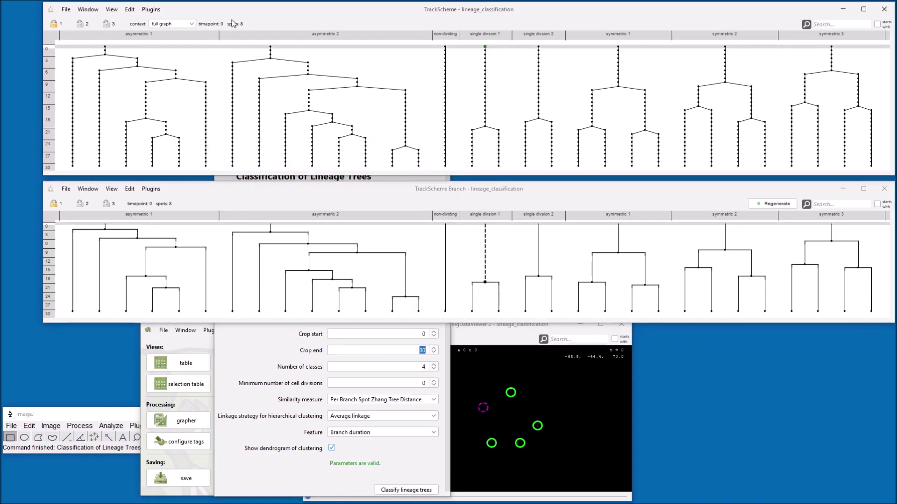
{"action": "key", "text": "Down"}
{"action": "key", "text": "Down"}
{"action": "key", "text": "Down"}
{"action": "key", "text": "Down"}
{"action": "key", "text": "Down"}
{"action": "key", "text": "Down"}
{"action": "key", "text": "Down"}
{"action": "key", "text": "Down"}
{"action": "key", "text": "Down"}
{"action": "key", "text": "Down"}
{"action": "key", "text": "Down"}
{"action": "key", "text": "Down"}
{"action": "key", "text": "Down"}
{"action": "key", "text": "Down"}
{"action": "key", "text": "Down"}
{"action": "key", "text": "Down"}
{"action": "key", "text": "Down"}
{"action": "key", "text": "Down"}
{"action": "key", "text": "Down"}
{"action": "key", "text": "Down"}
{"action": "key", "text": "Down"}
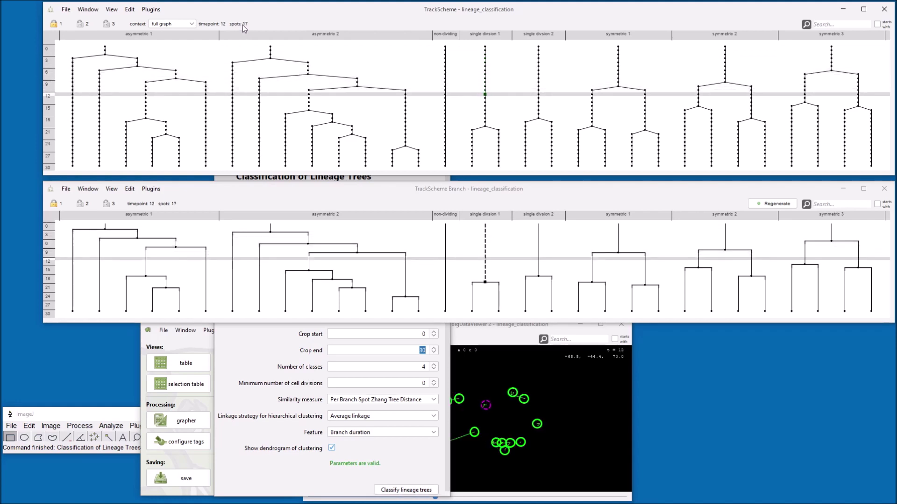
{"action": "key", "text": "Down"}
{"action": "key", "text": "Down"}
{"action": "key", "text": "Down"}
{"action": "key", "text": "Down"}
{"action": "key", "text": "Down"}
{"action": "key", "text": "Down"}
{"action": "key", "text": "Down"}
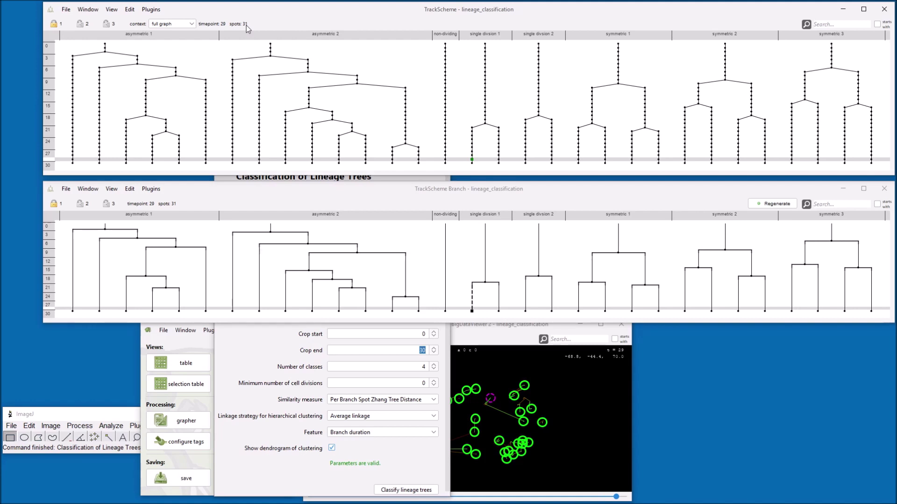
- Set the classification's crop start to 8 cells and crop end to 31 cells
{"action": "left_click", "coordinate": [408, 337]}
{"action": "left_click", "coordinate": [428, 335]}
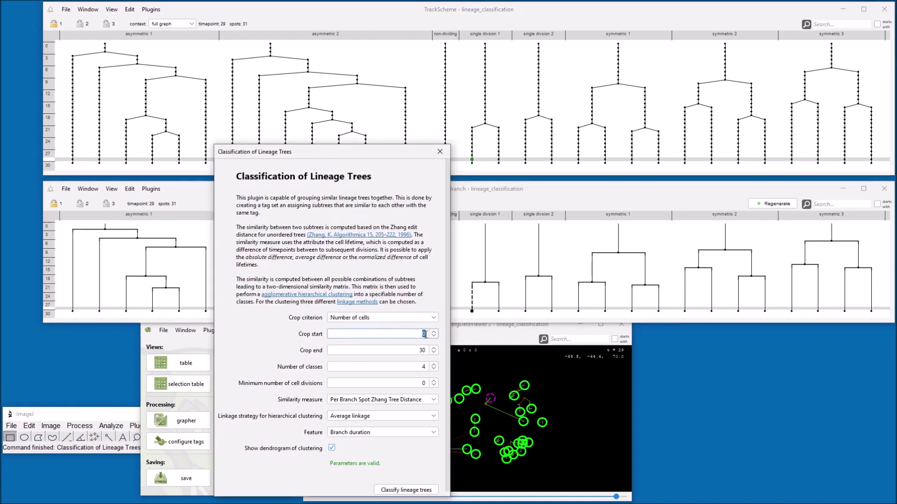
{"action": "type", "text": "8"}
{"action": "left_click", "coordinate": [428, 350]}
{"action": "type", "text": "31"}
{"action": "key", "text": "shift+Tab"}
{"action": "key", "text": "Tab"}
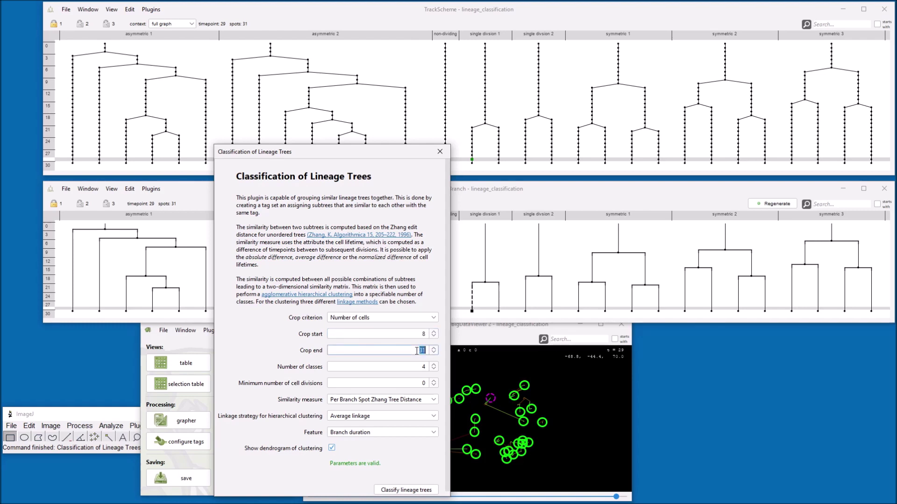
{"action": "left_click", "coordinate": [171, 187]}
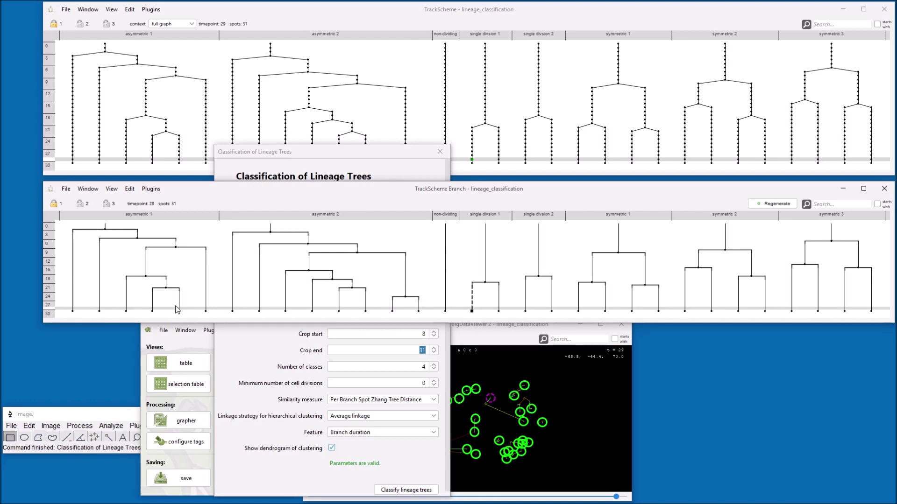
{"action": "left_click", "coordinate": [369, 354]}
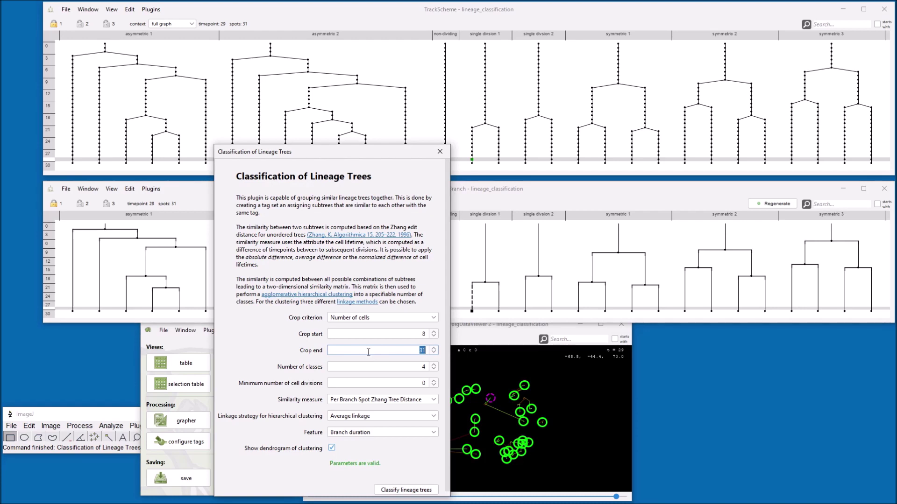
- Set the crop criterion back to Timepoint with crop start 0 and crop end 30
{"action": "left_click", "coordinate": [354, 320]}
{"action": "left_click", "coordinate": [346, 328]}
{"action": "left_click", "coordinate": [419, 336]}
{"action": "key", "text": "BackSpace"}
{"action": "key", "text": "BackSpace"}
{"action": "type", "text": "0"}
{"action": "left_click", "coordinate": [421, 350]}
{"action": "left_click", "coordinate": [433, 352]}
{"action": "left_click", "coordinate": [410, 334]}
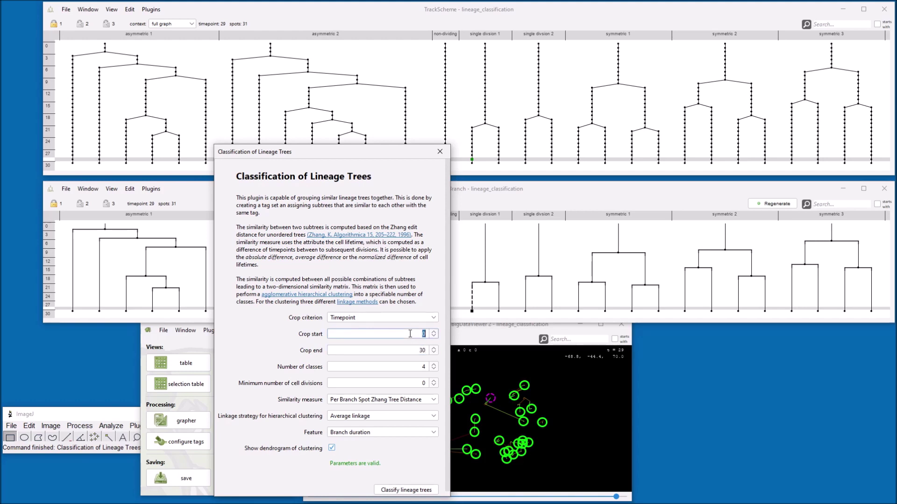
- Examine the lineage trees in TrackScheme Branch to judge how many classes the classification's Number of classes should cover
{"action": "left_click", "coordinate": [416, 368]}
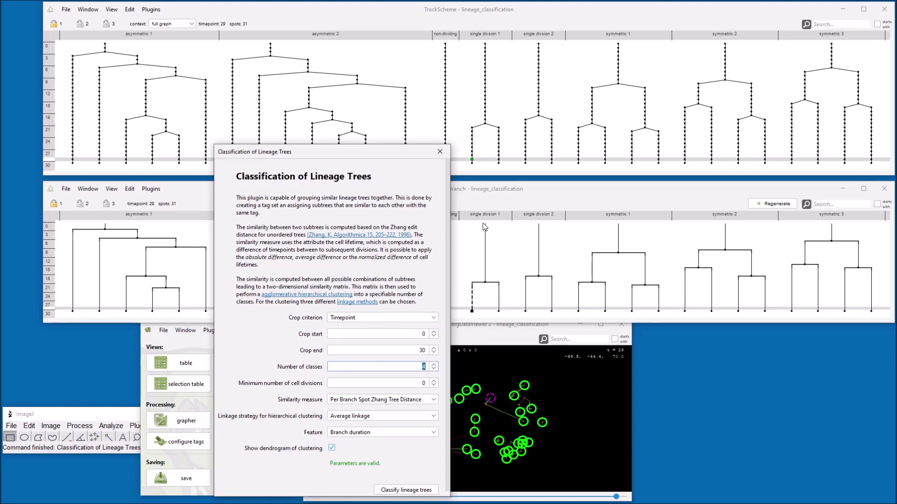
{"action": "left_click", "coordinate": [534, 200]}
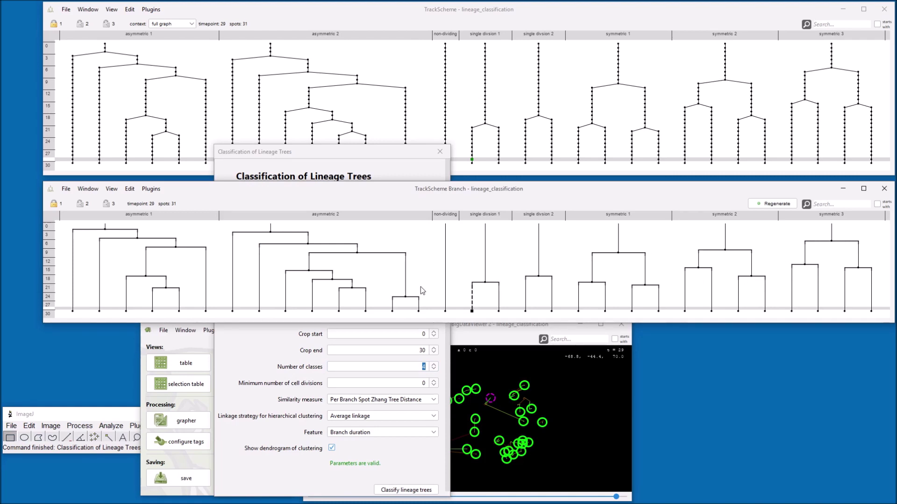
{"action": "left_click", "coordinate": [404, 367]}
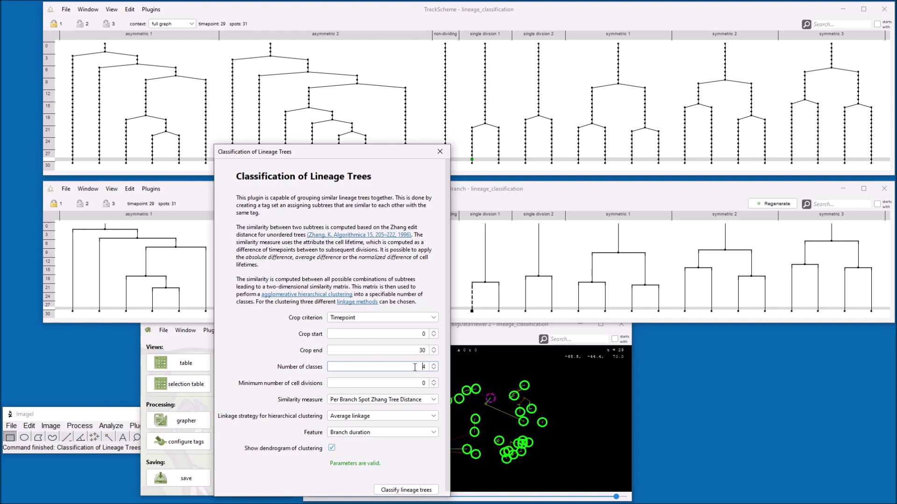
{"action": "double_click", "coordinate": [422, 367]}
- Try a minimum number of cell divisions of 1, review the non-dividing tree in TrackScheme Branch, and restore the minimum to 0
{"action": "left_click", "coordinate": [390, 384]}
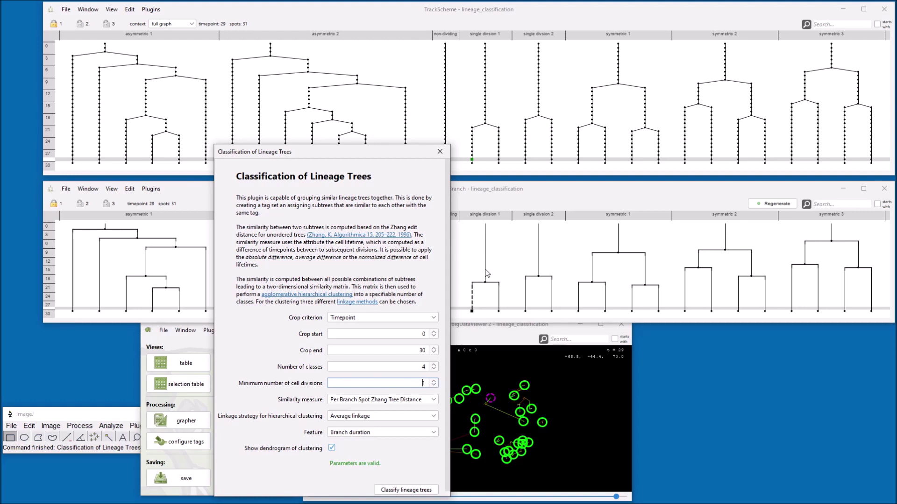
{"action": "left_click", "coordinate": [533, 191]}
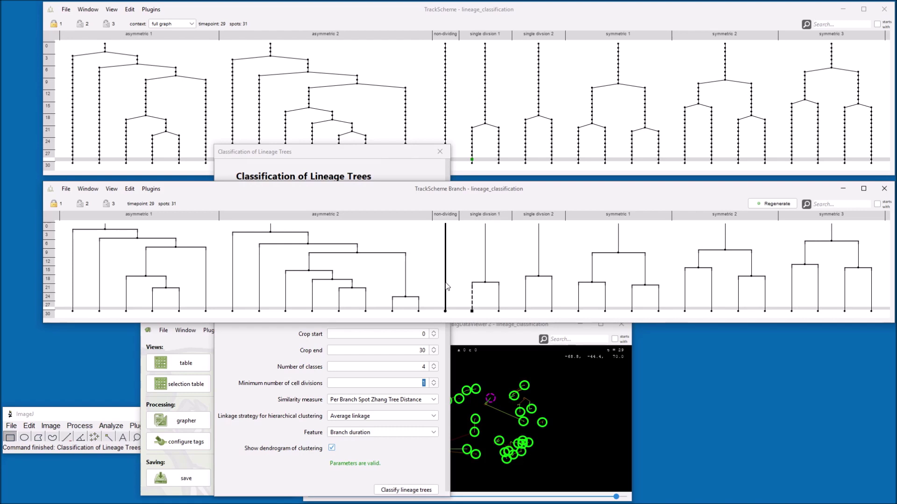
{"action": "left_click", "coordinate": [438, 391]}
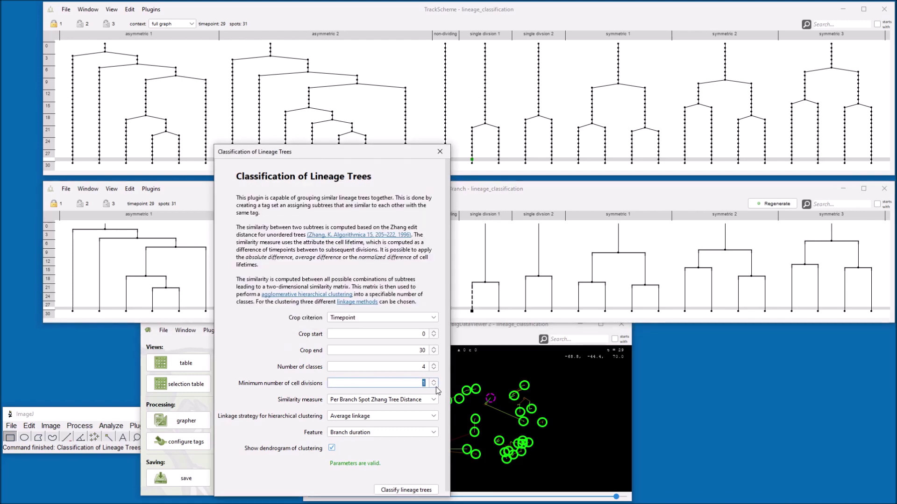
{"action": "type", "text": "0"}
- Classify the lineage trees and move the hierarchical clustering dendrogram window below the asymmetric trees in TrackScheme
{"action": "left_click", "coordinate": [387, 491]}
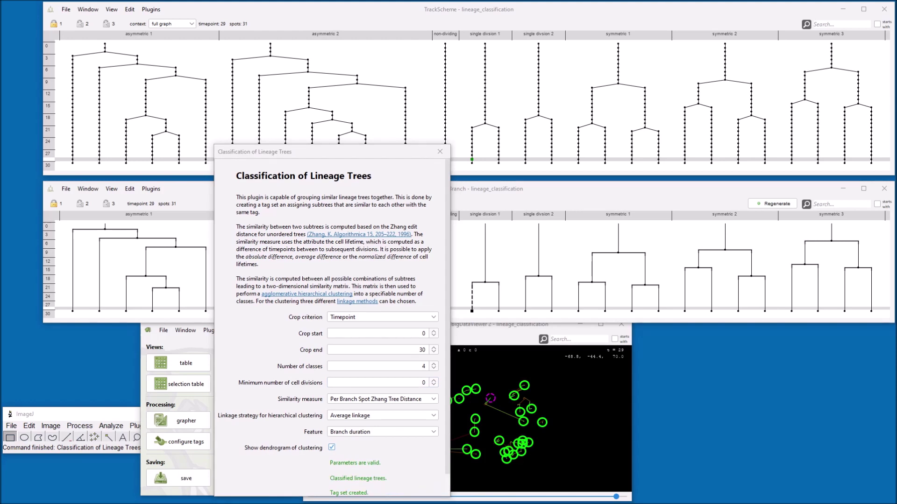
{"action": "left_click_drag", "start_coordinate": [144, 93], "coordinate": [206, 181]}
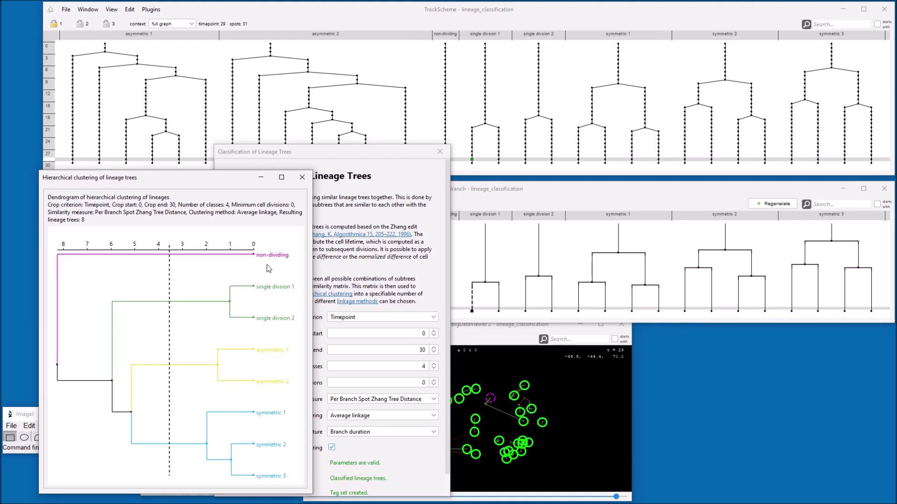
- Color both TrackScheme Branch and TrackScheme by the tag set Classification (time: 0-30, classes: 4, min. div: 0)
{"action": "left_click", "coordinate": [546, 196]}
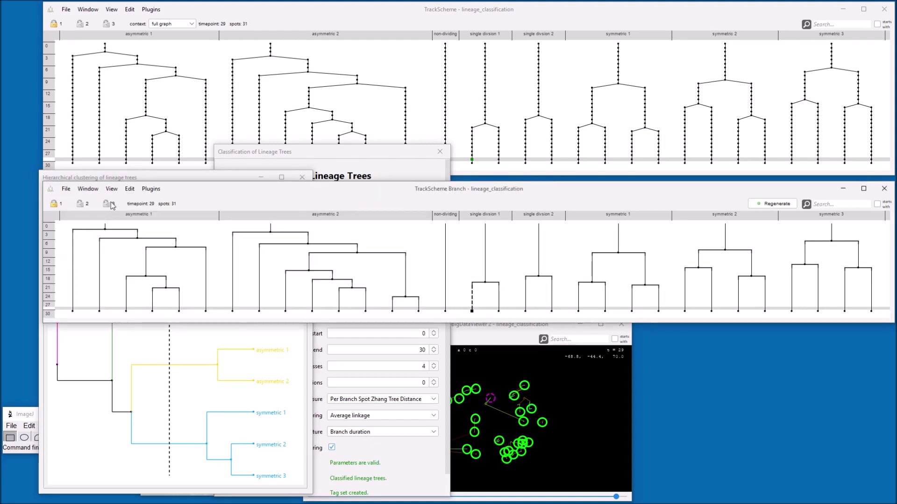
{"action": "left_click", "coordinate": [112, 189]}
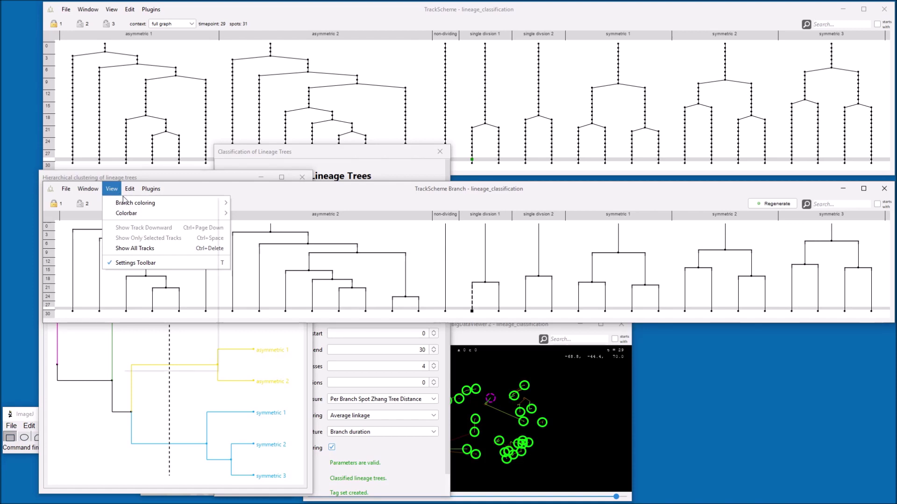
{"action": "mouse_move", "coordinate": [116, 205]}
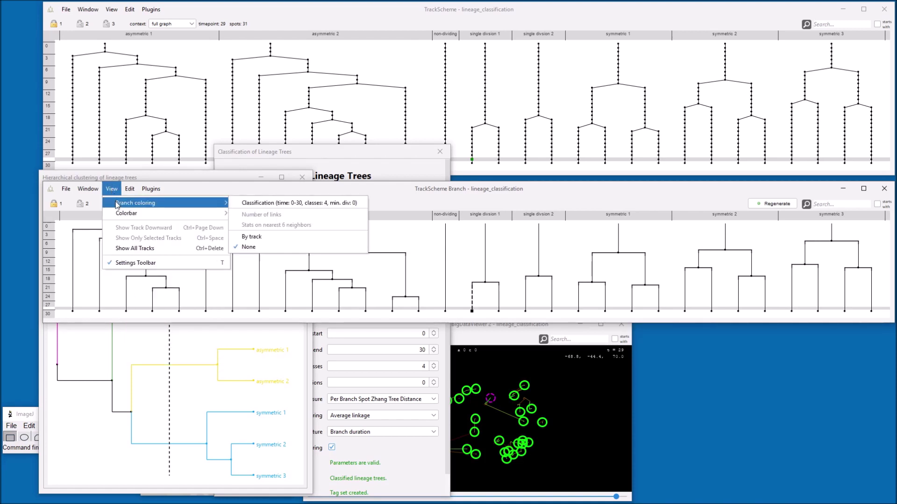
{"action": "left_click", "coordinate": [273, 204]}
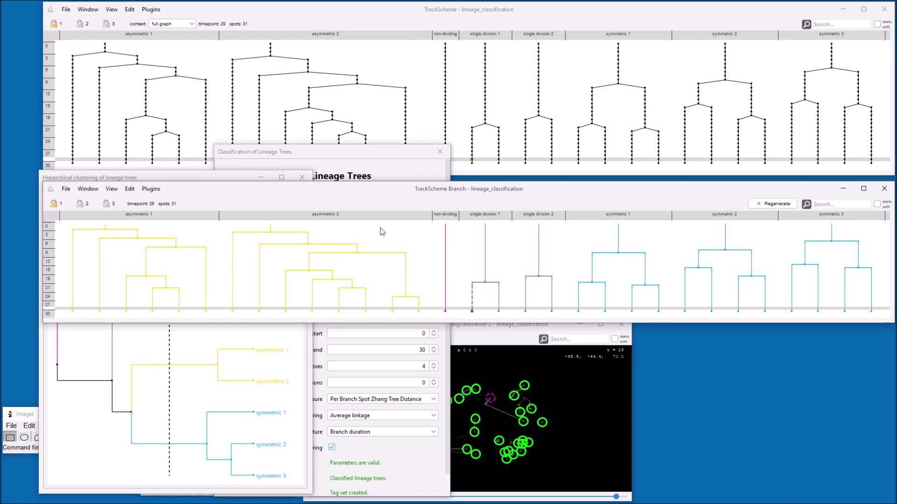
{"action": "left_click", "coordinate": [111, 10]}
{"action": "left_click", "coordinate": [288, 29]}
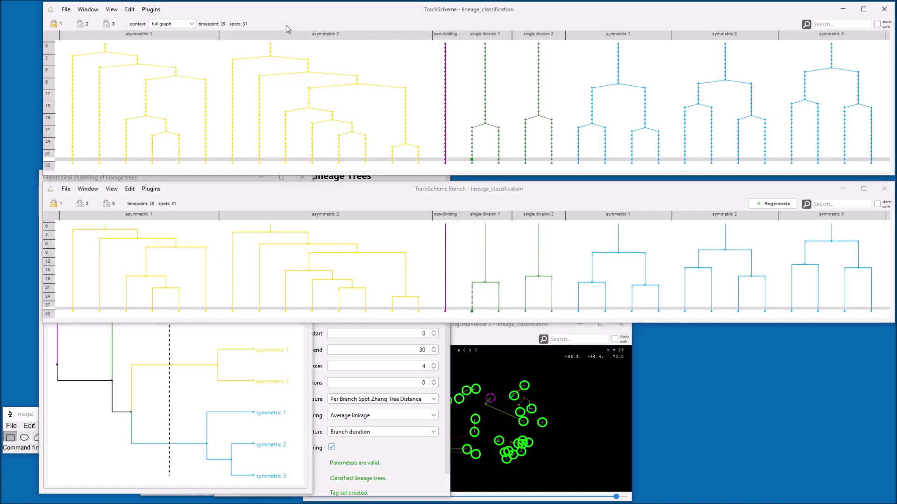
- Color the spots in BigDataViewer by the same classification tag set and move its time slider slightly back
{"action": "left_click", "coordinate": [517, 373]}
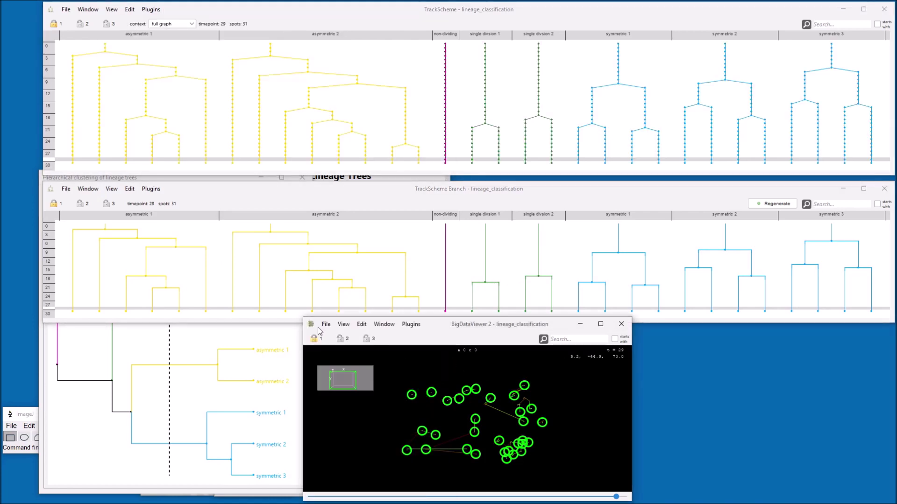
{"action": "left_click", "coordinate": [383, 324]}
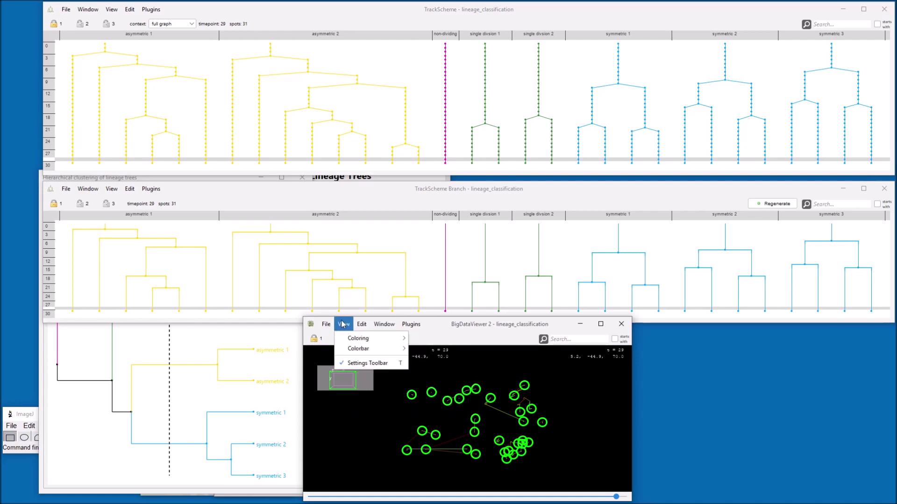
{"action": "mouse_move", "coordinate": [351, 338]}
{"action": "left_click", "coordinate": [448, 340]}
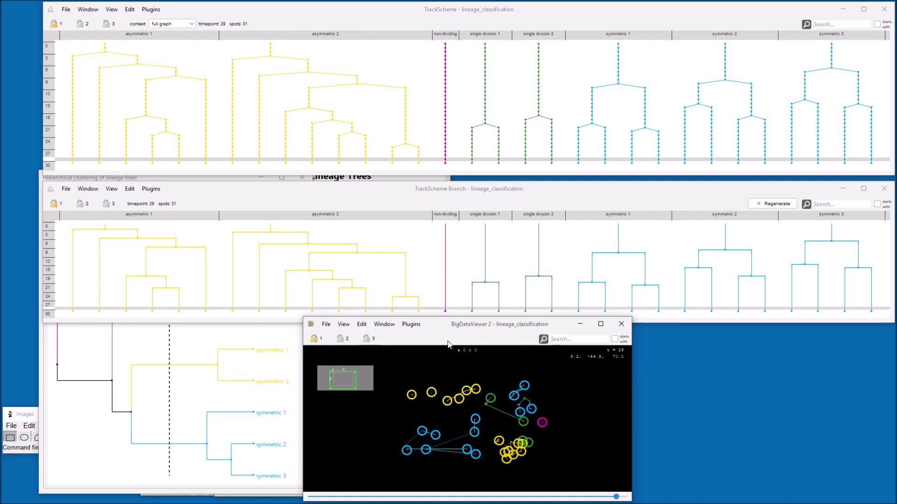
{"action": "mouse_move", "coordinate": [615, 498]}
{"action": "left_mouse_down"}
{"action": "mouse_move", "coordinate": [339, 494]}
{"action": "mouse_move", "coordinate": [626, 497]}
{"action": "mouse_move", "coordinate": [542, 497]}
{"action": "mouse_move", "coordinate": [606, 497]}
{"action": "left_mouse_up"}
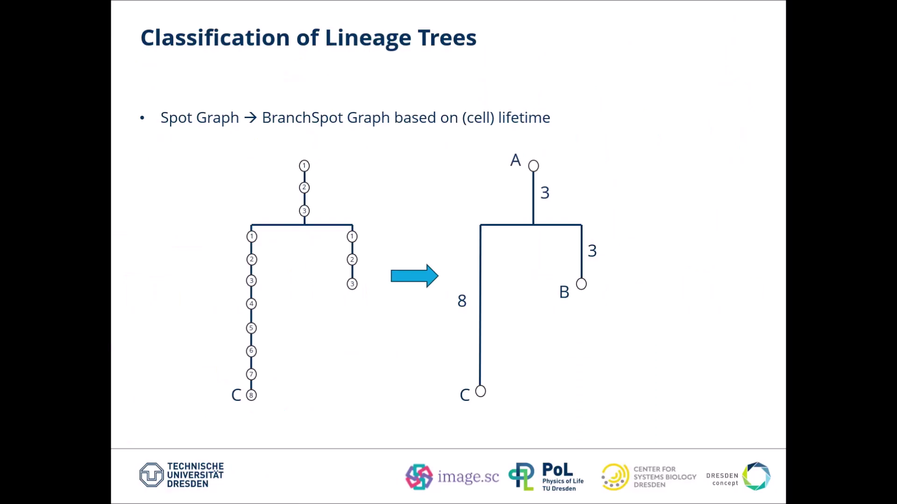
{"action": "key", "text": "Right"}
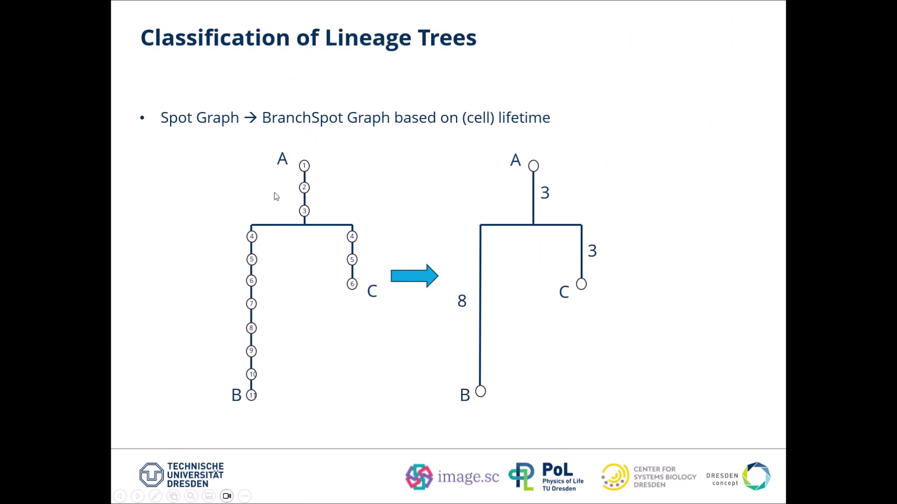
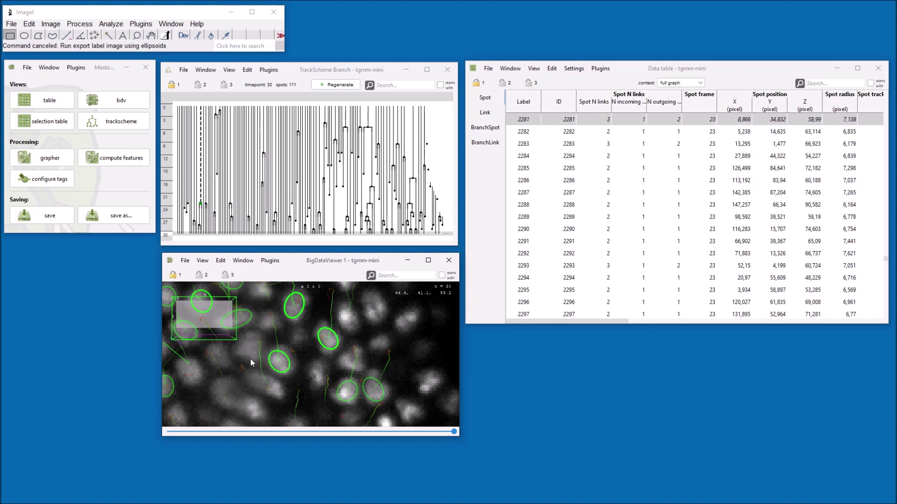
- Start the label image export using ellipsoids for tgmm-mini and view the tgmm-mini example data folder on GitHub in the browser
{"action": "left_click", "coordinate": [270, 261]}
{"action": "mouse_move", "coordinate": [311, 286]}
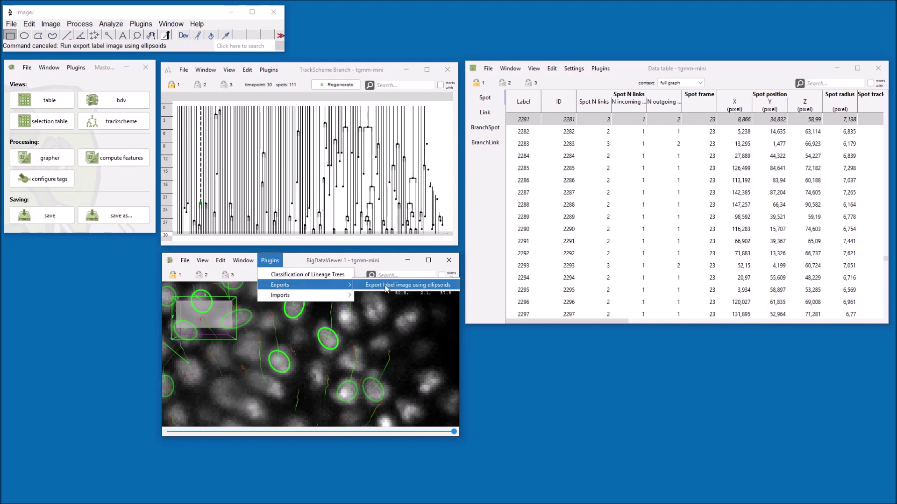
{"action": "left_click", "coordinate": [384, 286]}
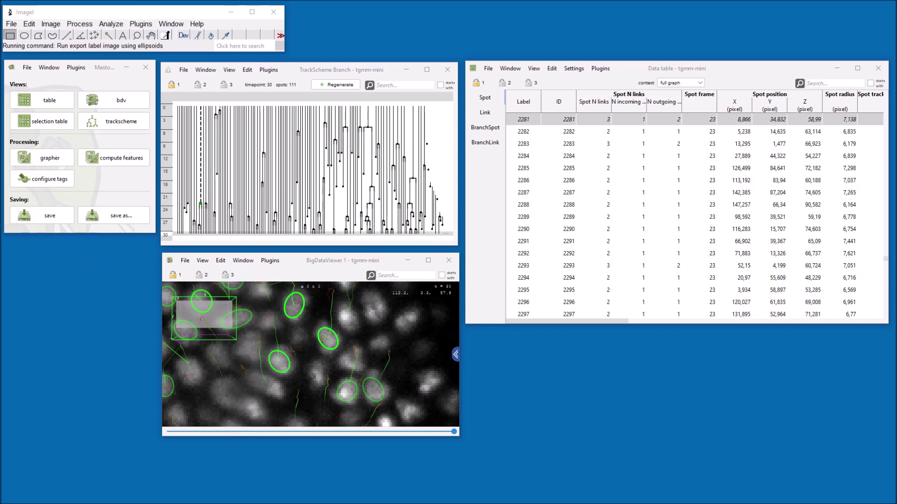
{"action": "left_click_drag", "start_coordinate": [0, 215], "coordinate": [414, 116]}
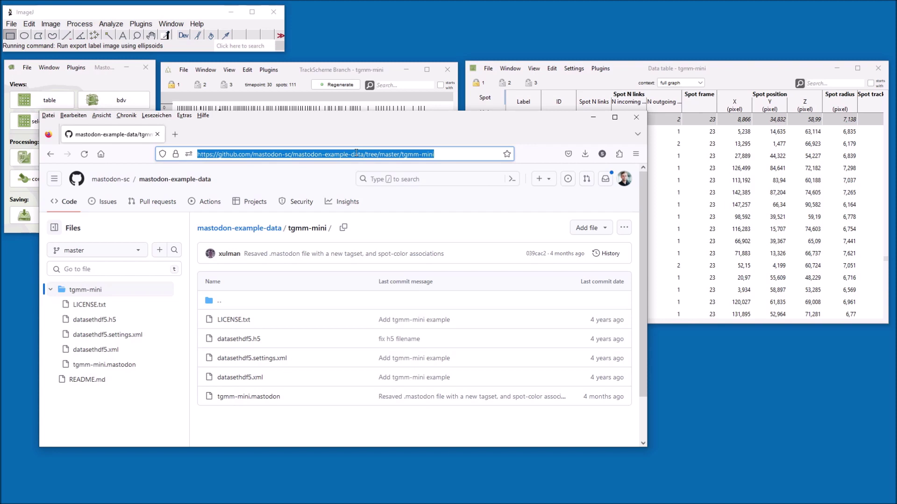
{"action": "left_click", "coordinate": [593, 117]}
- Examine the Label Id choices of the ellipsoid label image export and close its dialog without exporting
{"action": "left_click_drag", "start_coordinate": [96, 170], "coordinate": [455, 208]}
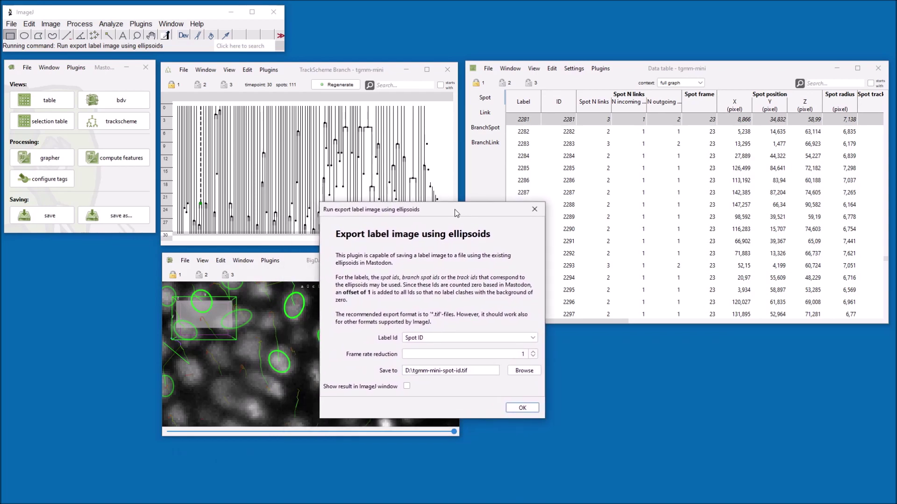
{"action": "left_click", "coordinate": [420, 339]}
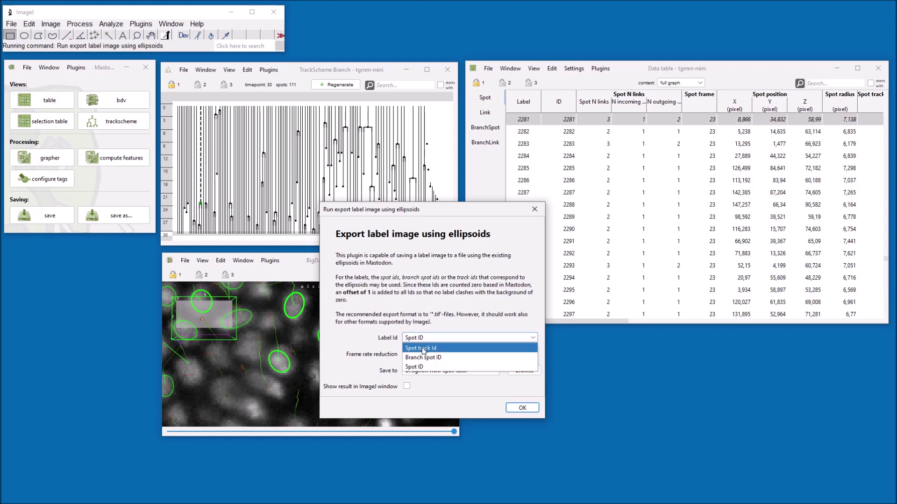
{"action": "left_click", "coordinate": [534, 210]}
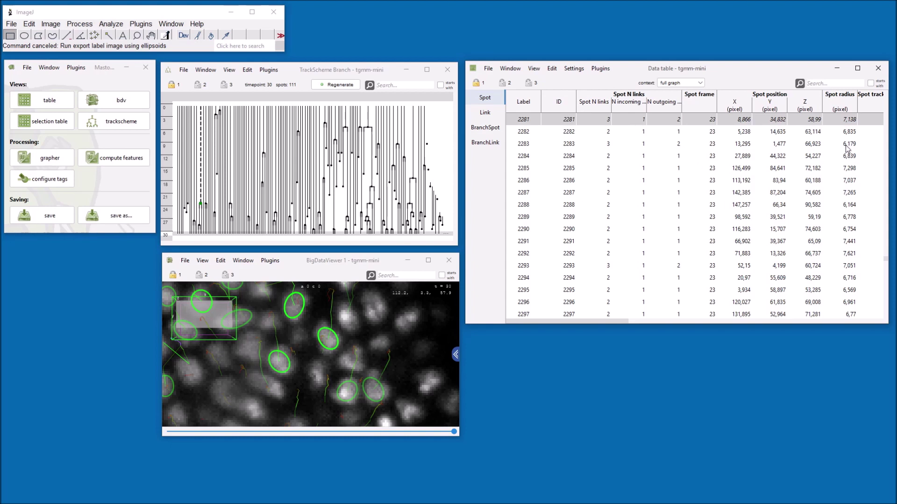
- Examine the Spot ID and Spot track ID columns in the data table by selecting individual spots between IDs 2286 and 2291
{"action": "left_click_drag", "start_coordinate": [573, 321], "coordinate": [576, 321]}
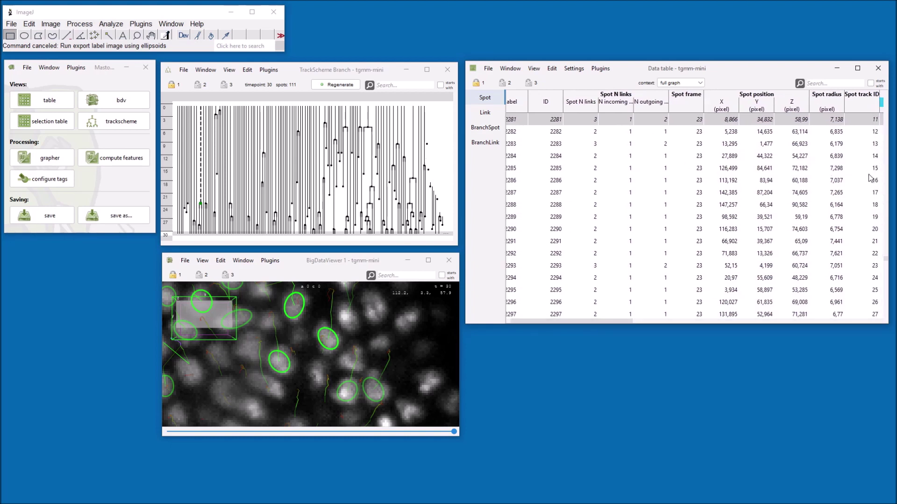
{"action": "left_click", "coordinate": [553, 206]}
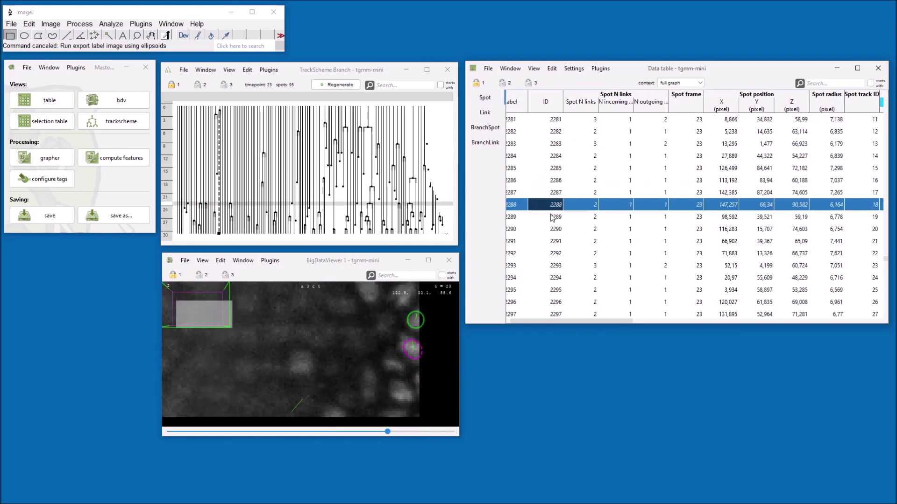
{"action": "left_click", "coordinate": [554, 241]}
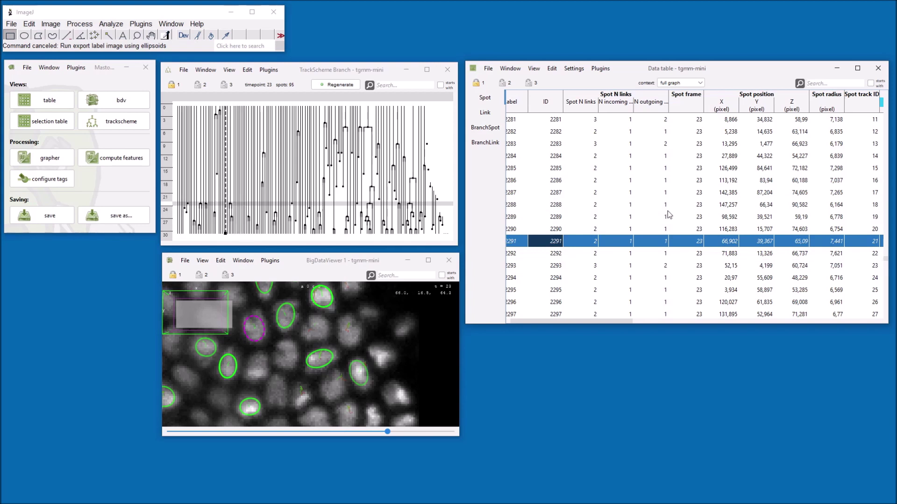
{"action": "left_click", "coordinate": [552, 231]}
{"action": "left_click", "coordinate": [556, 217]}
{"action": "left_click", "coordinate": [556, 205]}
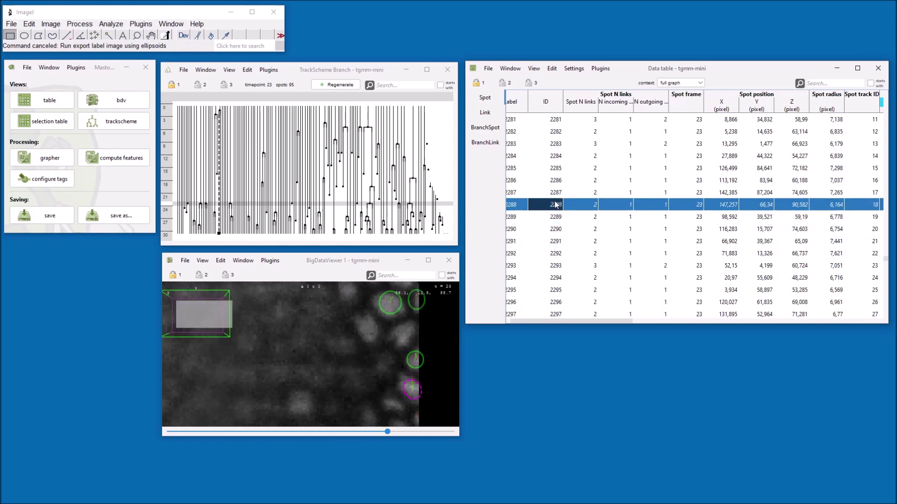
{"action": "left_click", "coordinate": [556, 192]}
{"action": "left_click", "coordinate": [556, 180]}
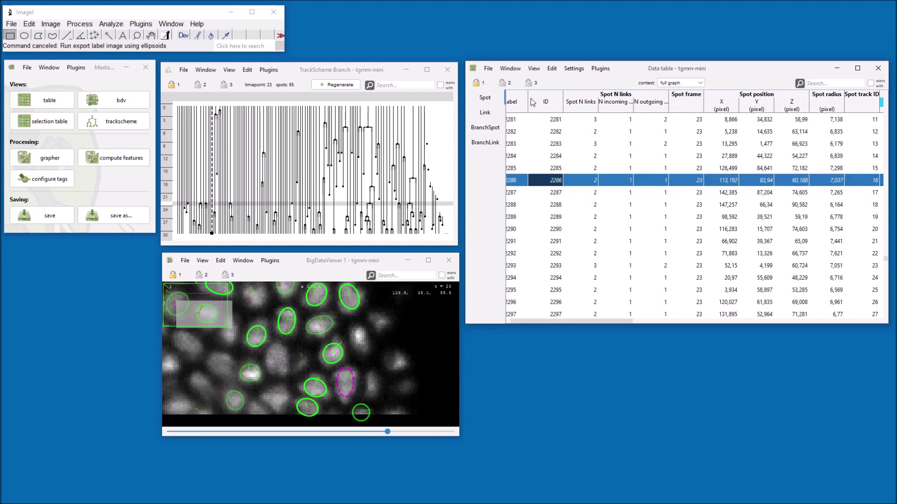
- Examine the BranchSpot IDs in the data table by selecting the branch spots with IDs 21, 24, 26 and 28
{"action": "left_click", "coordinate": [493, 131]}
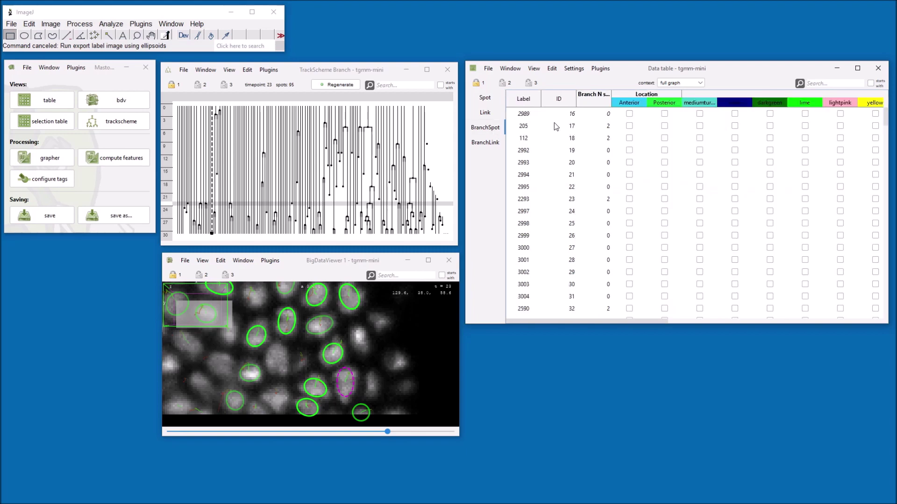
{"action": "left_click", "coordinate": [570, 175]}
{"action": "left_click", "coordinate": [570, 211]}
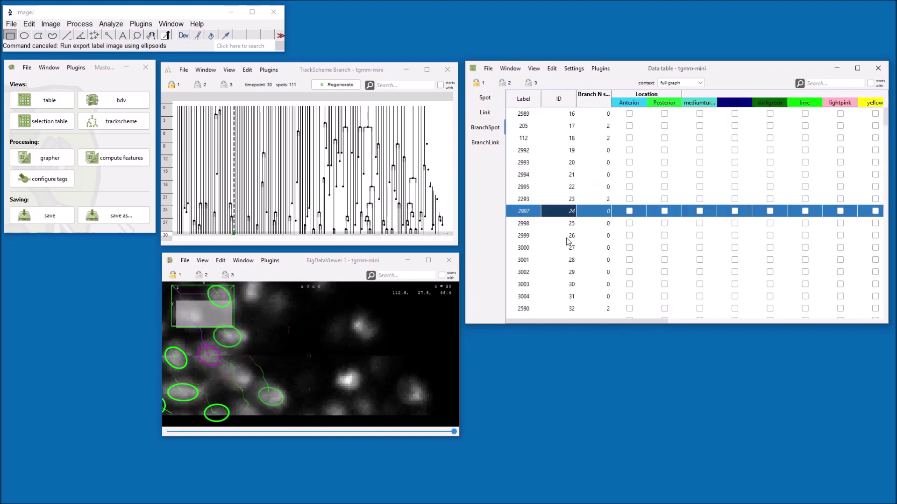
{"action": "left_click", "coordinate": [570, 236]}
{"action": "left_click", "coordinate": [570, 262]}
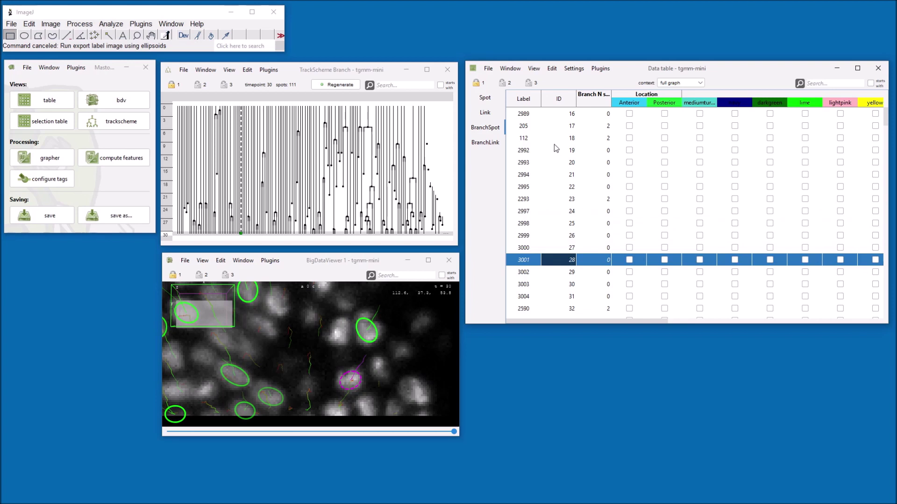
- Examine the frame rate reduction setting of the ellipsoid label image export, close its dialog, and browse BigDataViewer at timepoints 5 and 27
{"action": "left_click", "coordinate": [597, 69]}
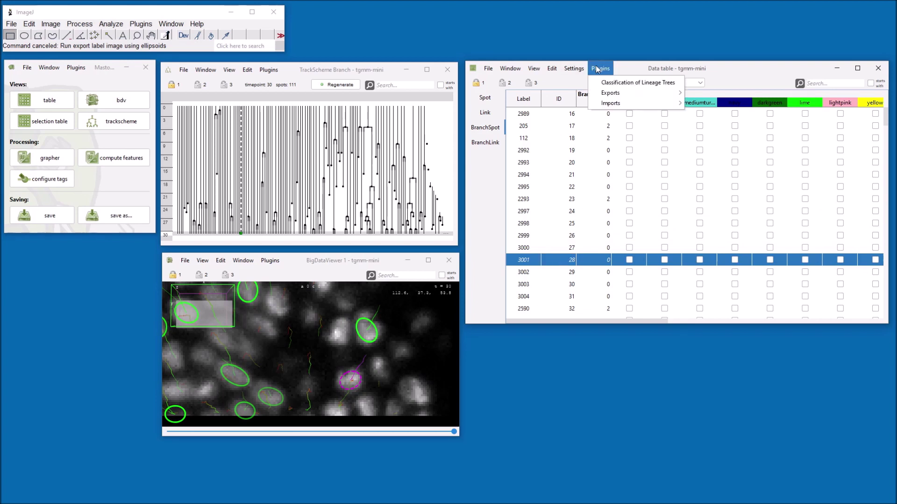
{"action": "mouse_move", "coordinate": [610, 92]}
{"action": "left_click", "coordinate": [700, 95]}
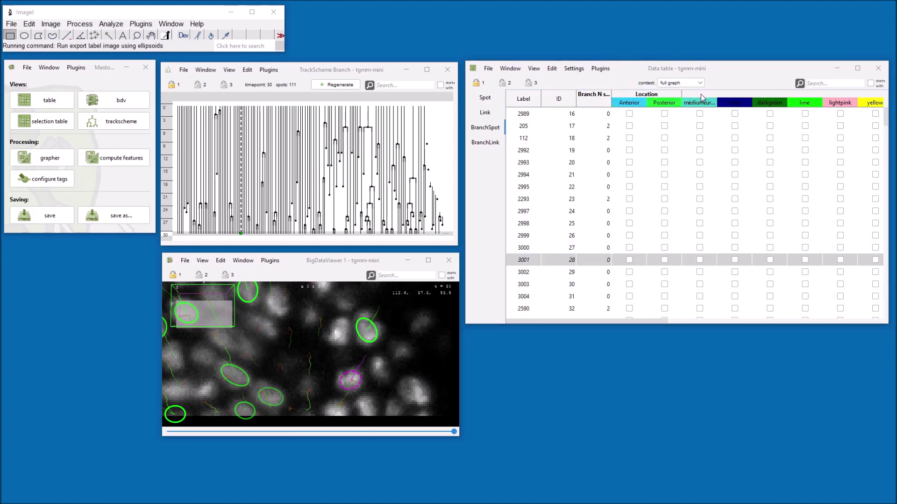
{"action": "left_click_drag", "start_coordinate": [612, 267], "coordinate": [607, 270]}
{"action": "double_click", "coordinate": [668, 411]}
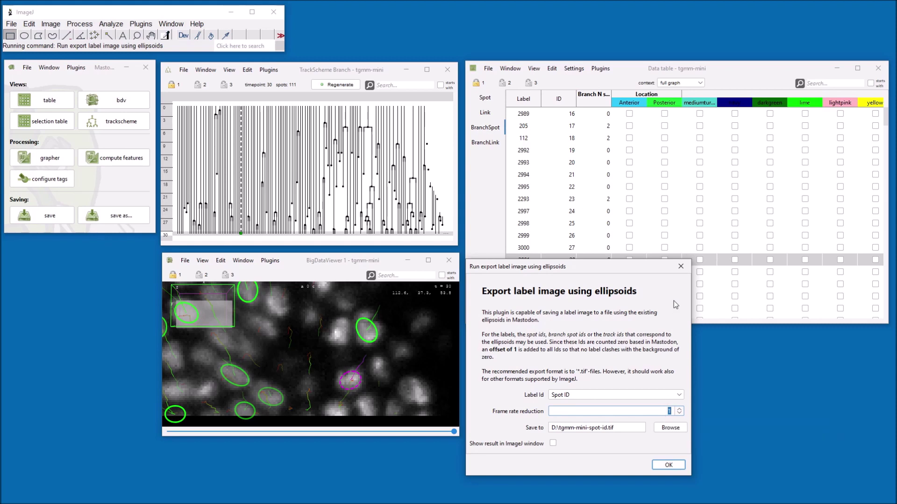
{"action": "left_click", "coordinate": [680, 267]}
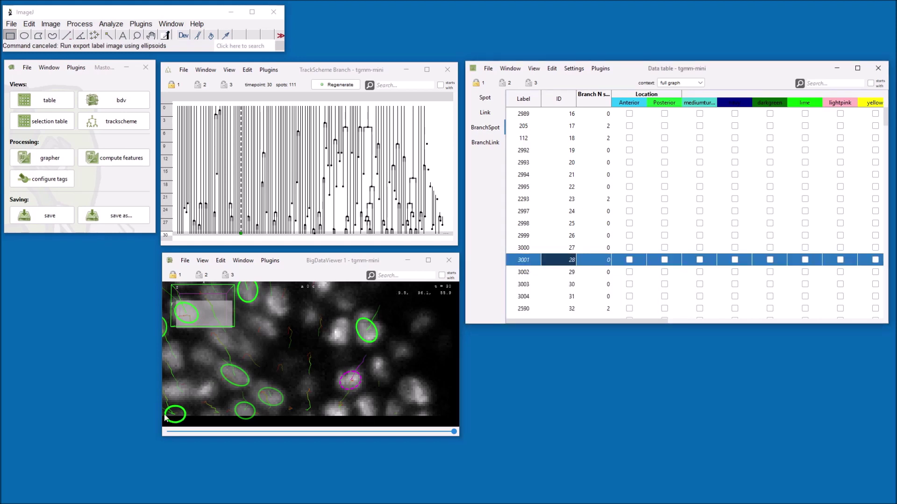
{"action": "left_click_drag", "start_coordinate": [453, 432], "coordinate": [215, 432]}
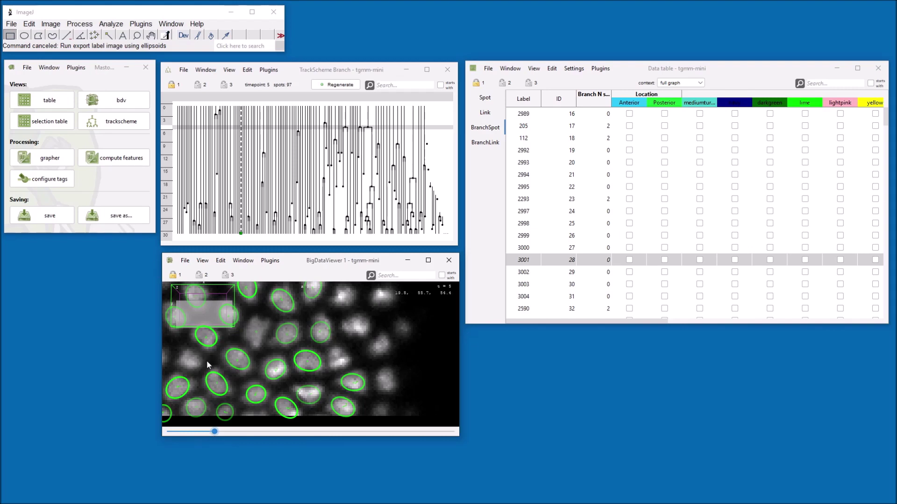
{"action": "left_click_drag", "start_coordinate": [215, 432], "coordinate": [426, 431]}
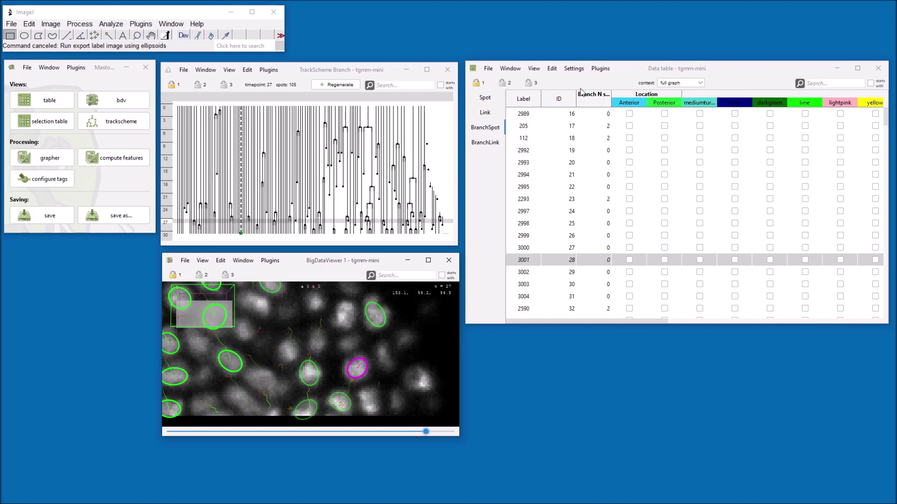
- Export the label image using ellipsoids with Spot ID labels and frame rate reduction 1 to D:\tgmm-mini-spot-id.tif
{"action": "left_click", "coordinate": [601, 70]}
{"action": "mouse_move", "coordinate": [605, 93]}
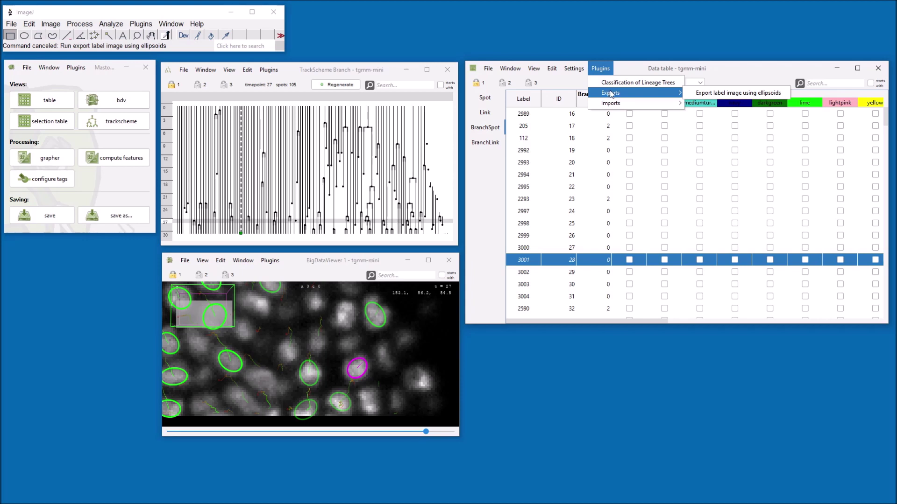
{"action": "left_click", "coordinate": [699, 93]}
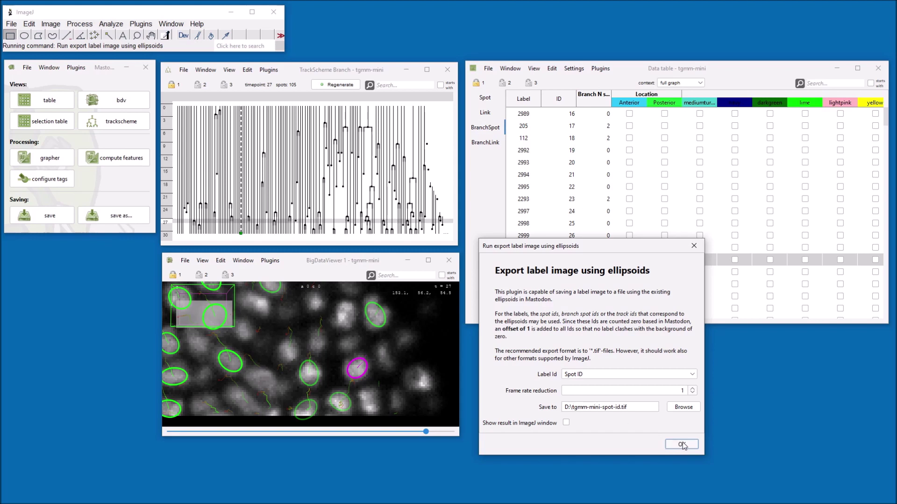
{"action": "left_click", "coordinate": [612, 407]}
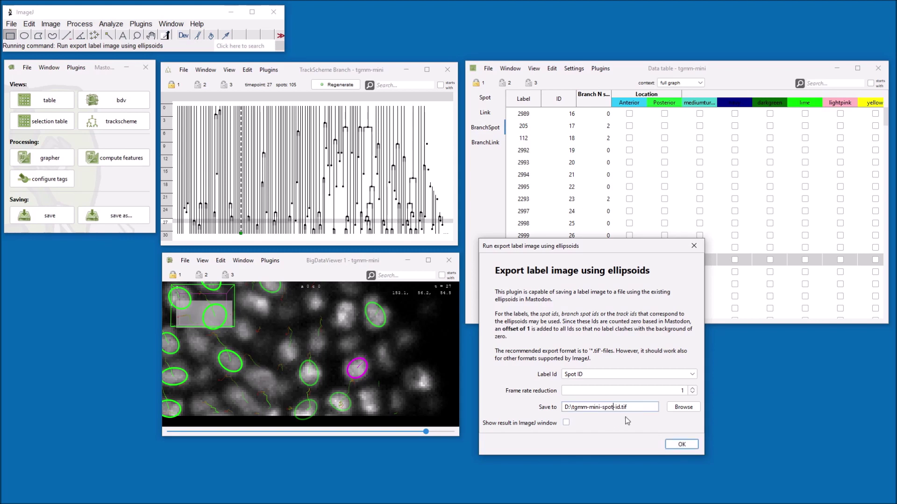
{"action": "left_click", "coordinate": [683, 444]}
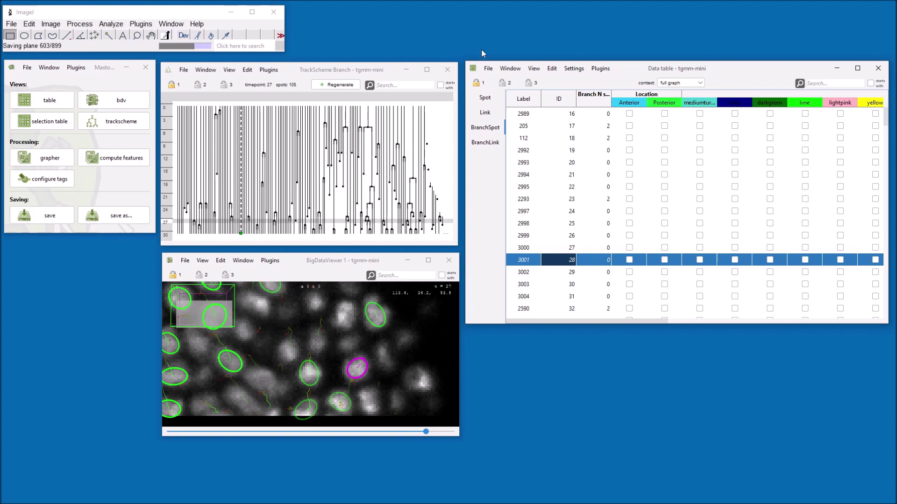
- Export a second label image using ellipsoids with Branch spot ID labels to D:\tgmm-mini-branch-spot-id.tif
{"action": "left_click", "coordinate": [599, 71]}
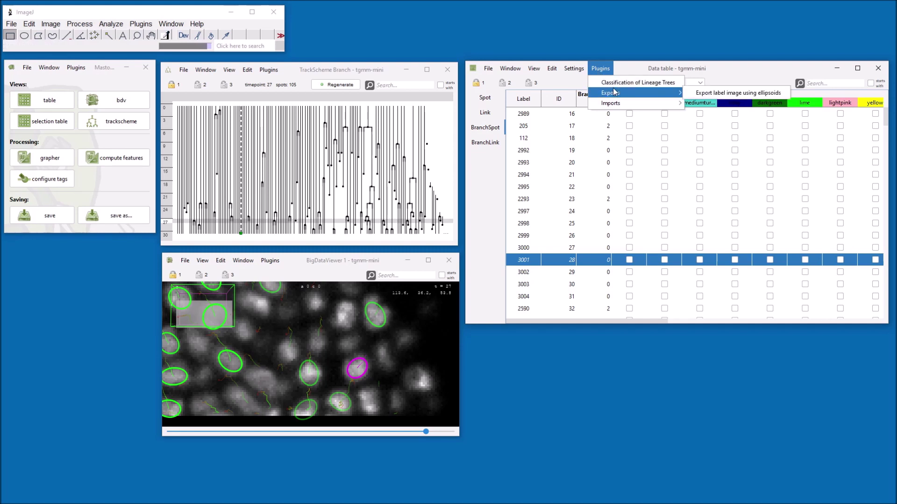
{"action": "left_click", "coordinate": [718, 93]}
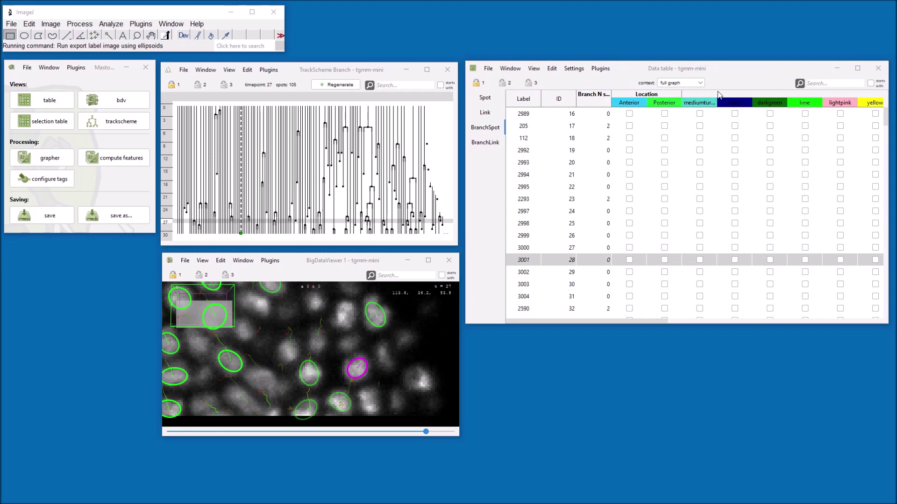
{"action": "left_click_drag", "start_coordinate": [513, 235], "coordinate": [656, 257]}
{"action": "left_click", "coordinate": [609, 381]}
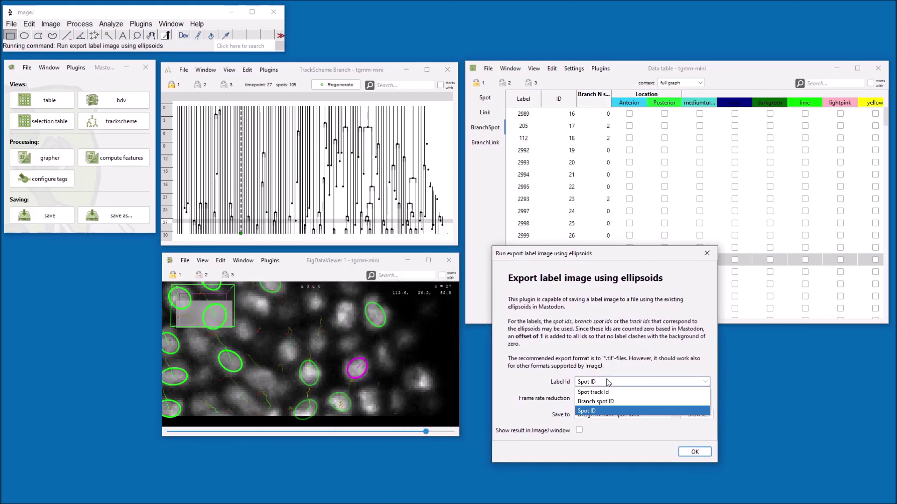
{"action": "left_click", "coordinate": [608, 402]}
{"action": "left_click", "coordinate": [616, 415]}
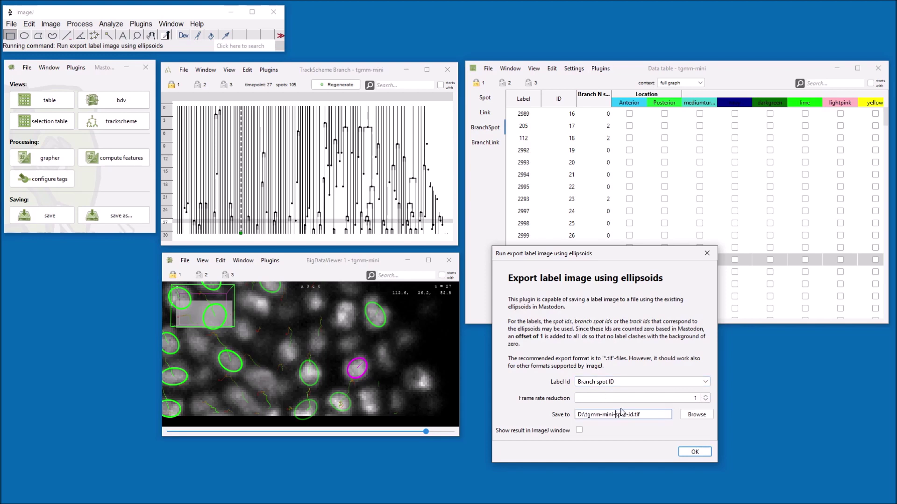
{"action": "type", "text": "branch-"}
{"action": "left_click", "coordinate": [694, 453]}
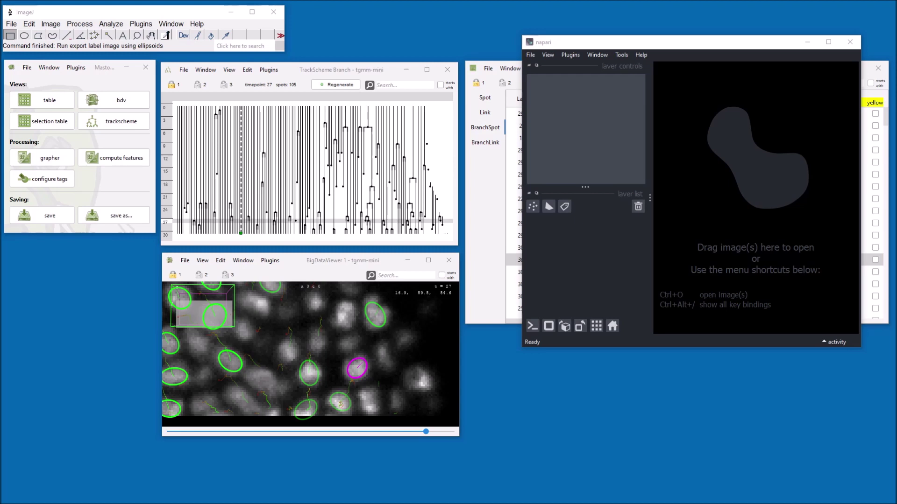
- Load tgmm-mini-spot-id.tif into napari, switch to the 3D display and tilt the volume to show the ellipsoids from the side
{"action": "left_click_drag", "start_coordinate": [533, 251], "coordinate": [725, 252]}
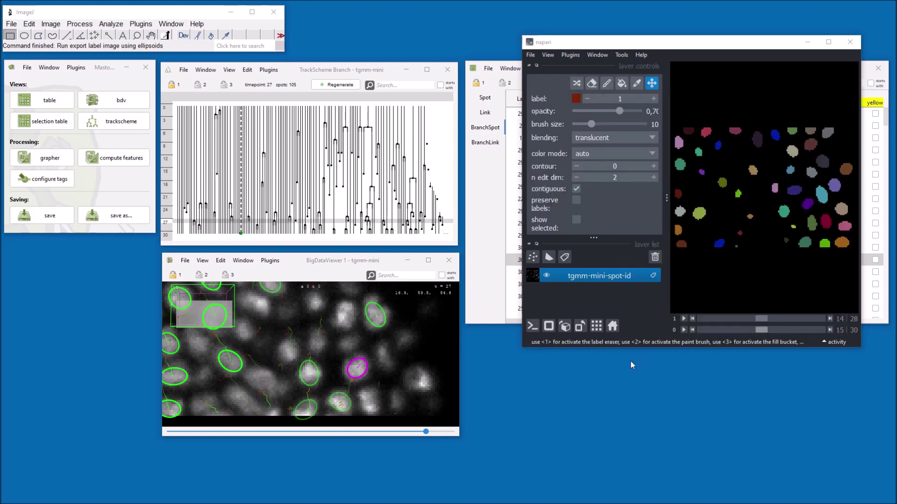
{"action": "left_click", "coordinate": [553, 328]}
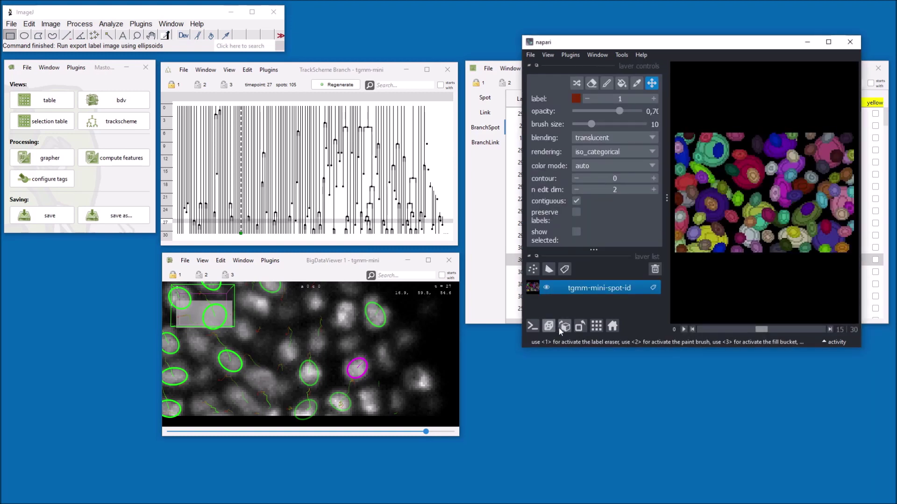
{"action": "left_click_drag", "start_coordinate": [752, 154], "coordinate": [759, 183]}
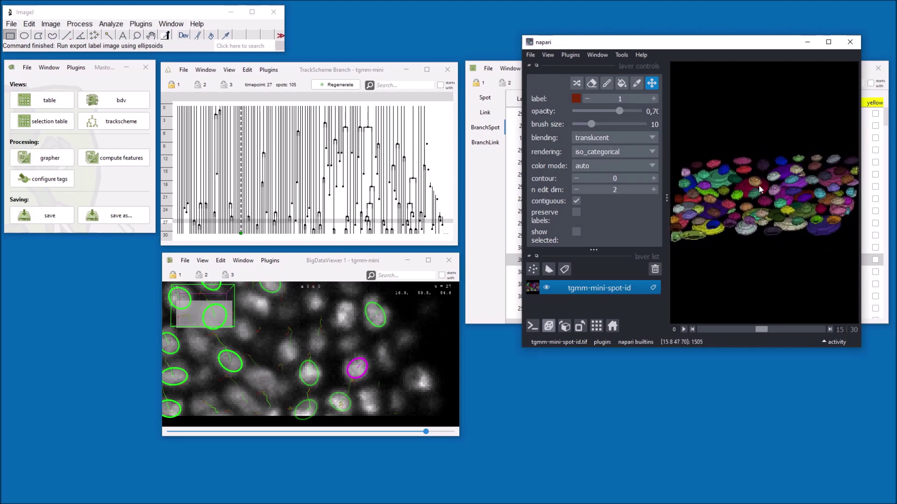
{"action": "scroll", "coordinate": [759, 184], "scroll_direction": "up", "scroll_amount": 3}
- Browse the spot ID label image through time by viewing frames 4, 23 and 8
{"action": "left_click_drag", "start_coordinate": [763, 330], "coordinate": [719, 327]}
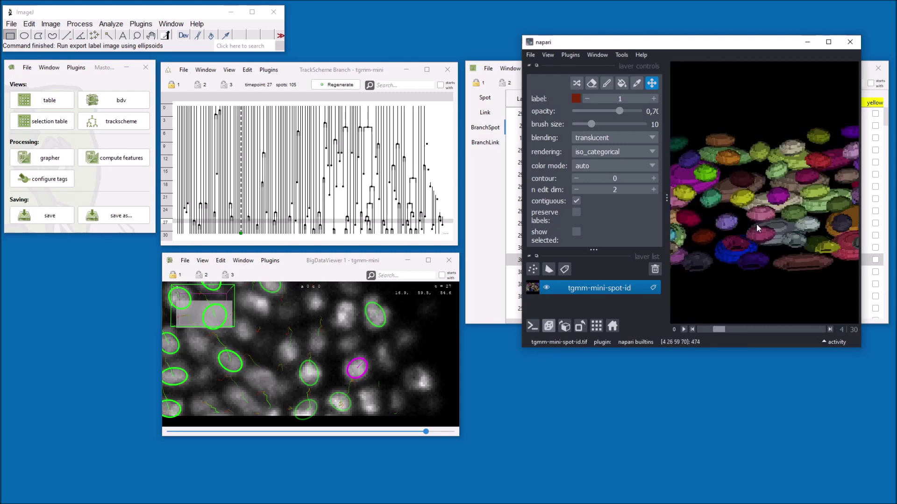
{"action": "left_click_drag", "start_coordinate": [713, 330], "coordinate": [791, 329]}
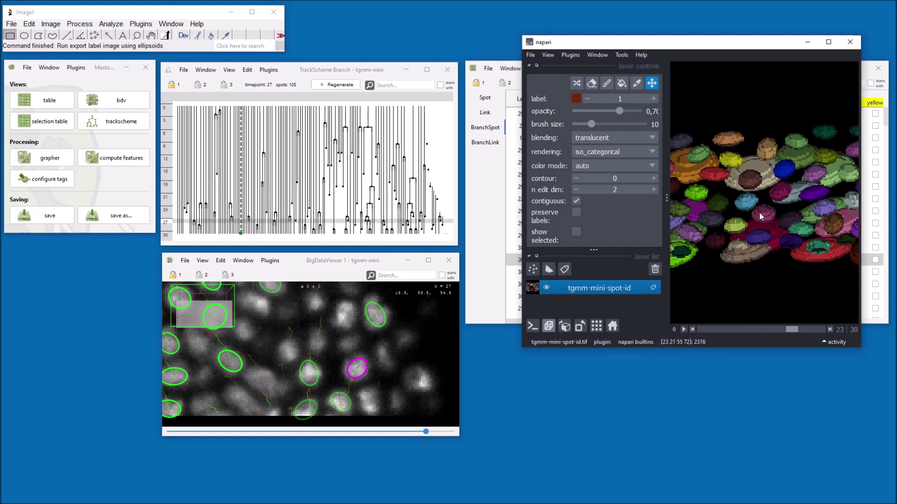
{"action": "left_click_drag", "start_coordinate": [791, 327], "coordinate": [733, 331]}
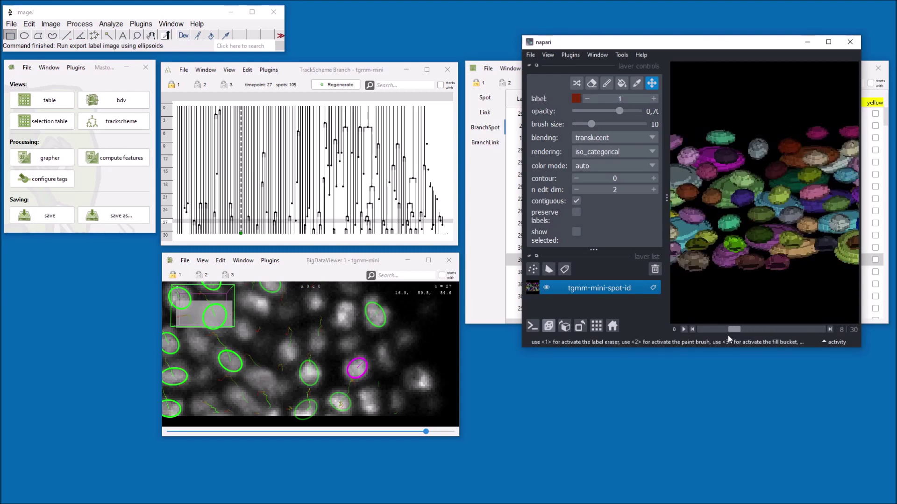
- Add tgmm-mini-branch-spot-id.tif as a layer in napari, hide the tgmm-mini-spot-id layer and show frame 13
{"action": "left_click", "coordinate": [340, 405]}
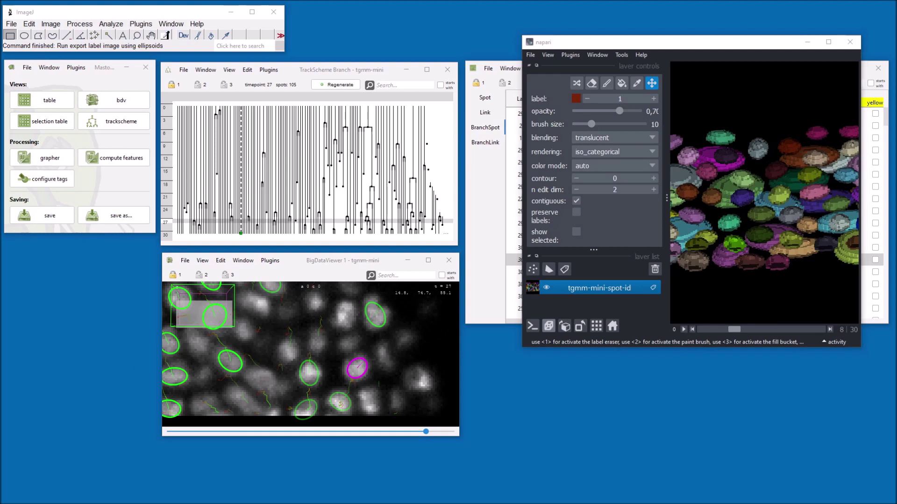
{"action": "left_click_drag", "start_coordinate": [225, 305], "coordinate": [705, 293]}
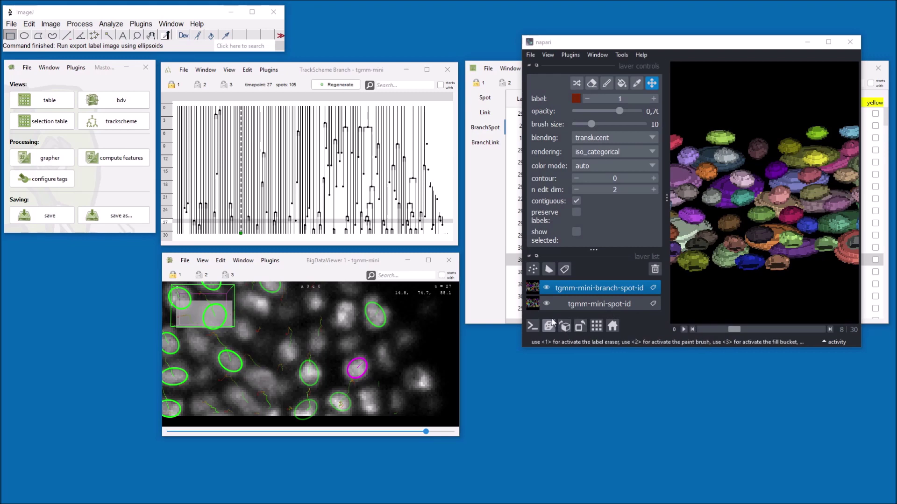
{"action": "left_click", "coordinate": [547, 304]}
{"action": "mouse_move", "coordinate": [753, 295]}
{"action": "left_mouse_down"}
{"action": "mouse_move", "coordinate": [751, 285]}
{"action": "mouse_move", "coordinate": [742, 292]}
{"action": "left_mouse_up"}
{"action": "left_click_drag", "start_coordinate": [736, 329], "coordinate": [755, 326]}
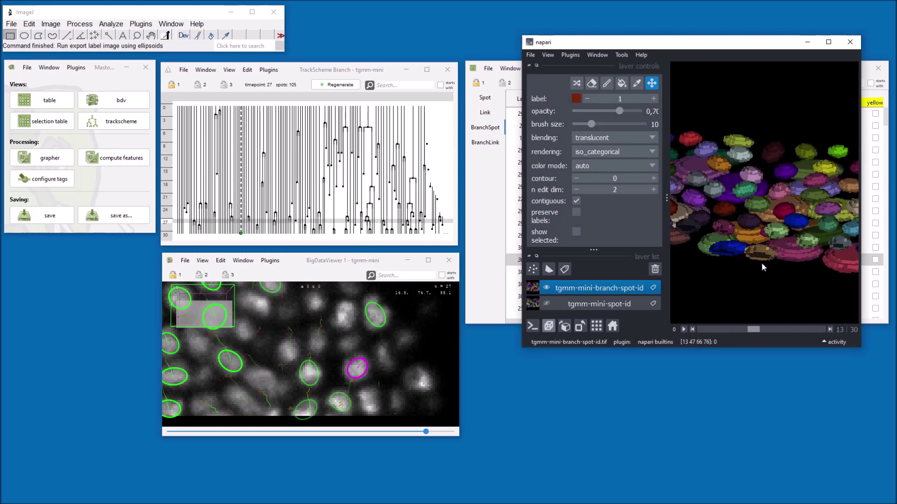
{"action": "left_click", "coordinate": [372, 212]}
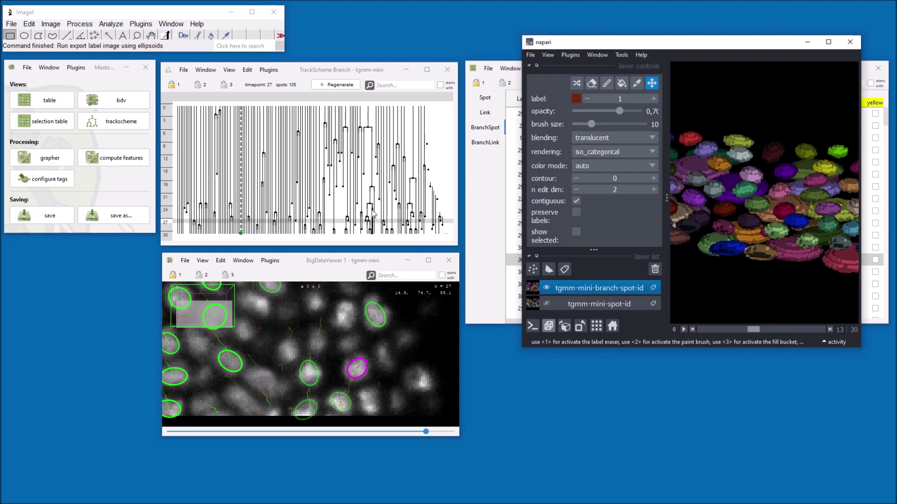
{"action": "left_click", "coordinate": [372, 190]}
{"action": "left_click", "coordinate": [372, 141]}
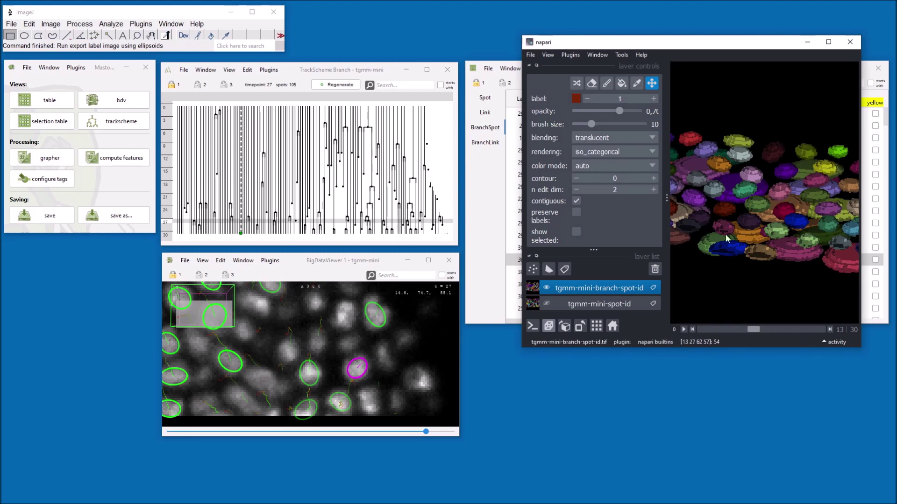